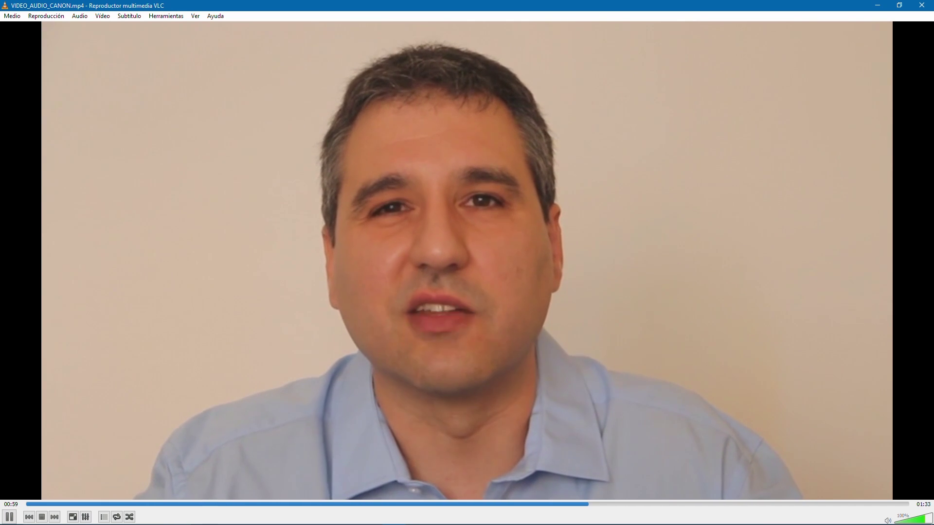
# Pause and close the VIDEO_AUDIO_CANON.mp4 playback, and listen to audio_micro_solapa.ogg before closing its player.
pyautogui.press('space')
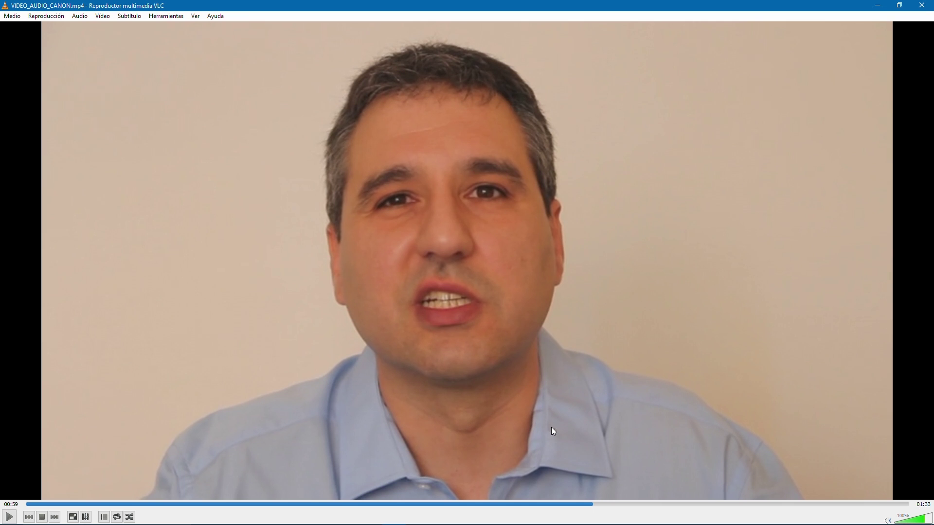
pyautogui.click(922, 6)
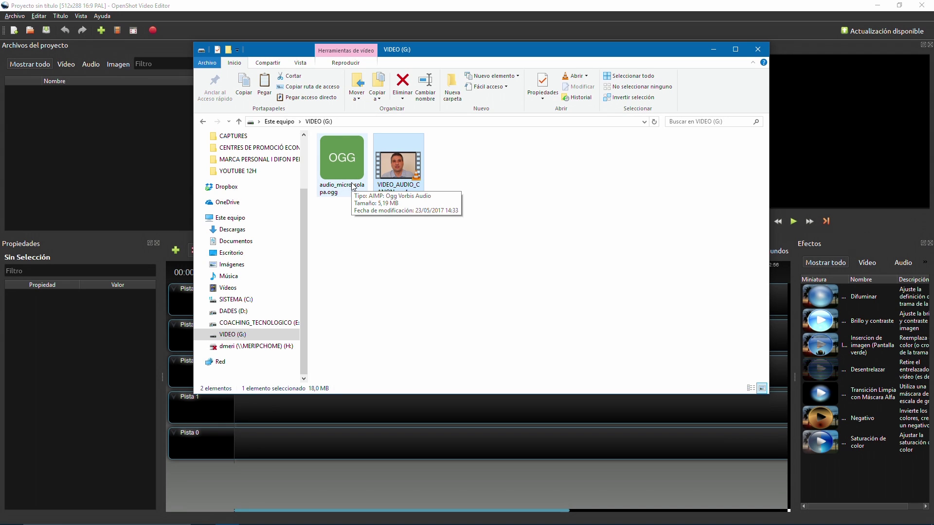
pyautogui.doubleClick(353, 188)
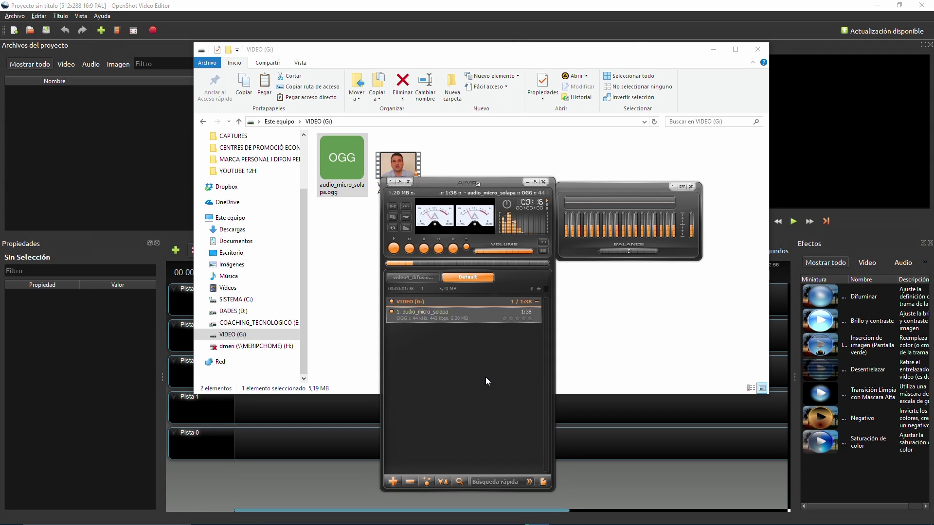
pyautogui.click(424, 251)
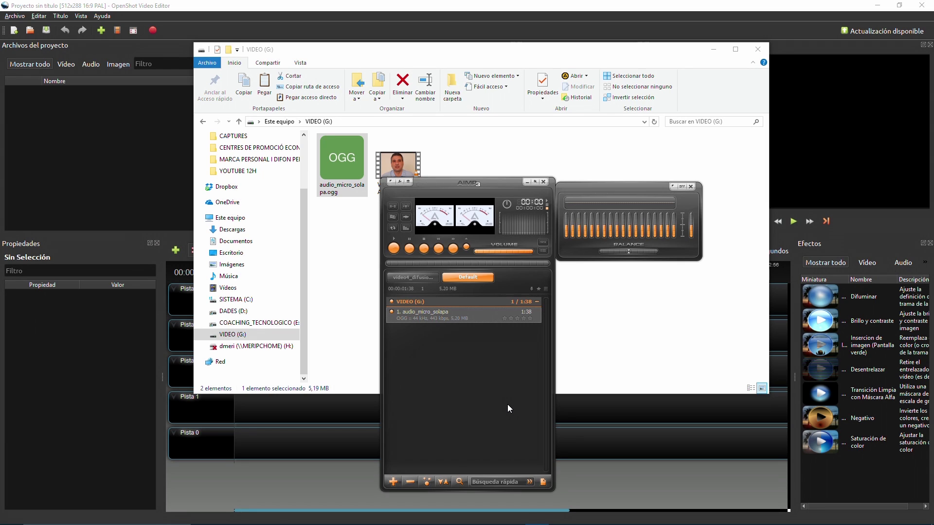
pyautogui.click(543, 181)
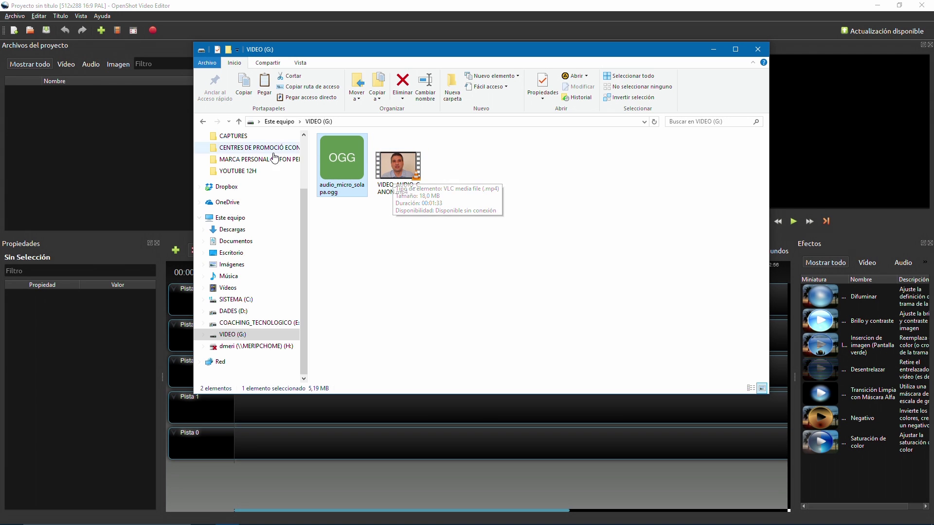
# Open the file import dialog for the project and browse to the VIDEO (G:) drive.
pyautogui.rightClick(54, 121)
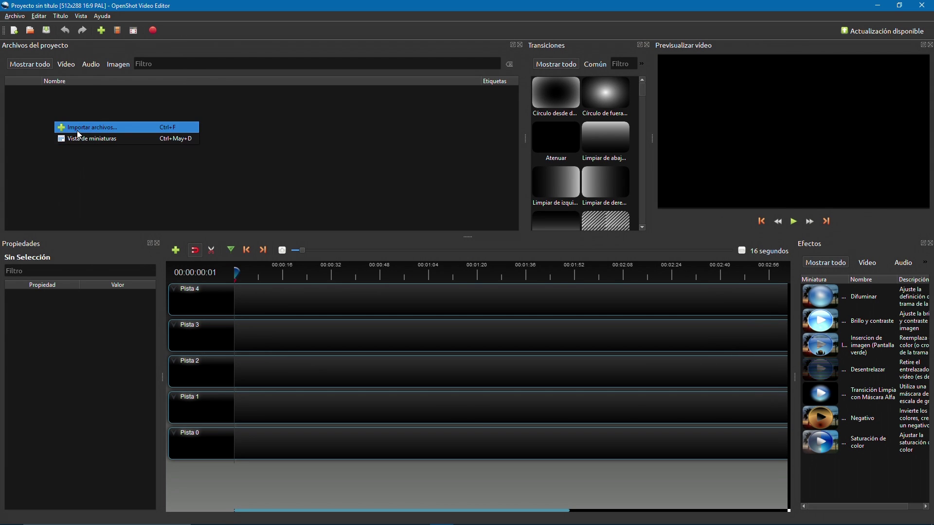
pyautogui.click(78, 128)
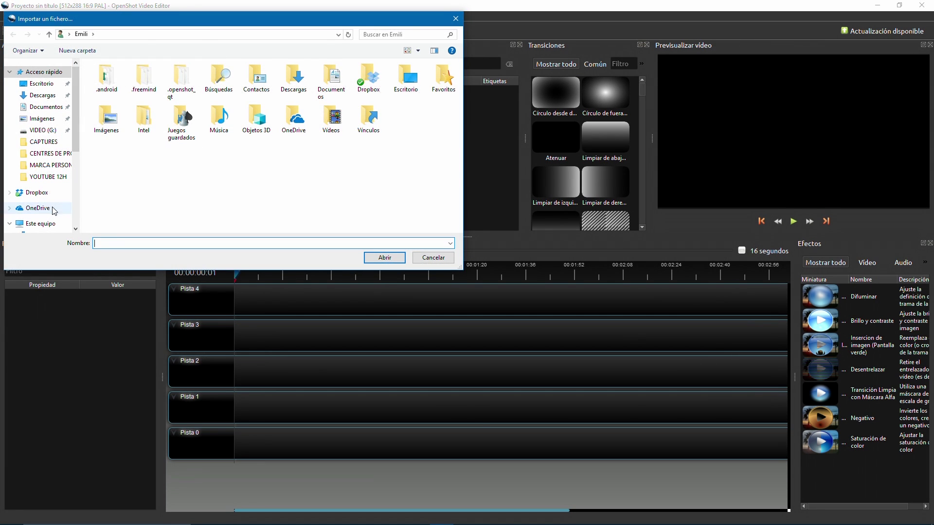
pyautogui.moveTo(76, 147); pyautogui.dragTo(78, 212)
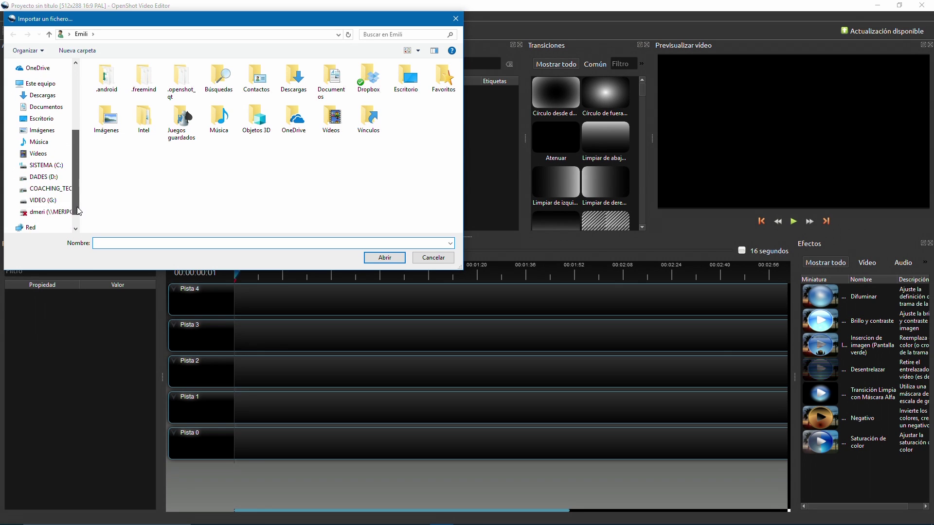
pyautogui.click(53, 201)
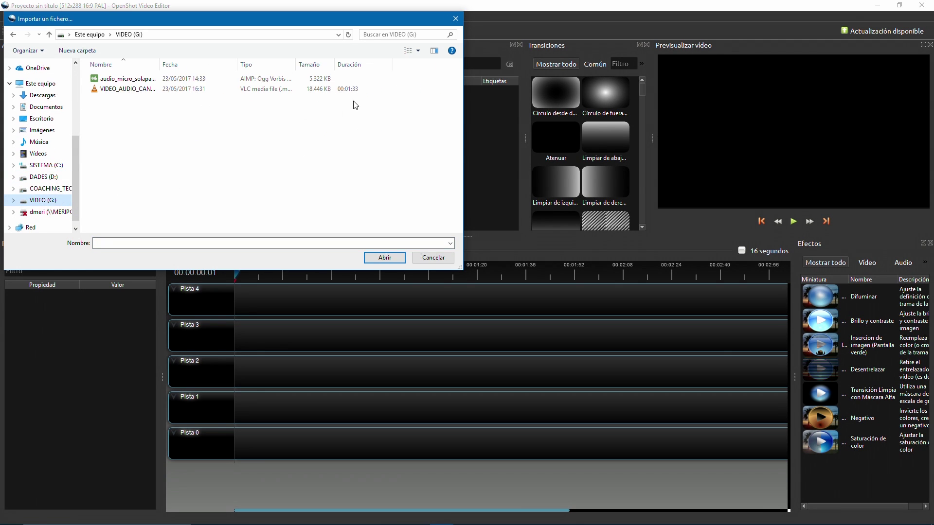
# Add the frame height and frame width columns to the file list and check the video's dimensions.
pyautogui.rightClick(414, 66)
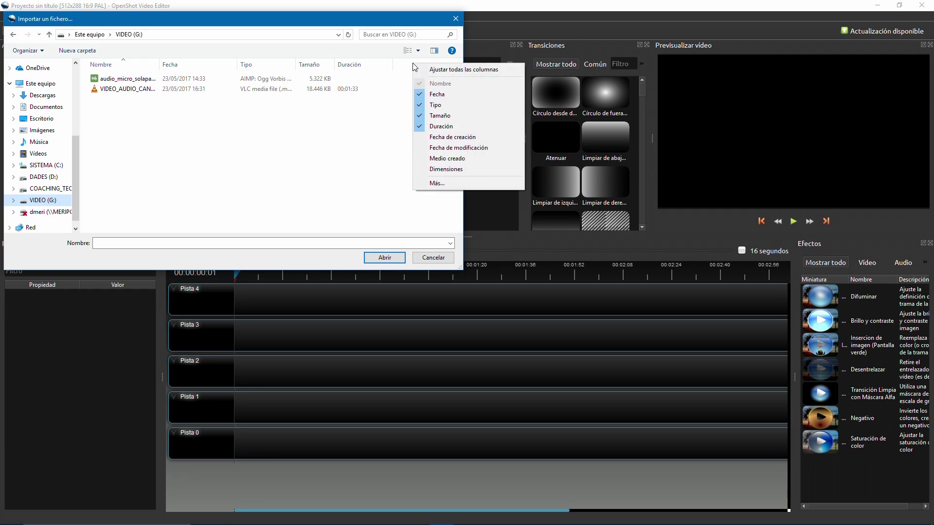
pyautogui.click(442, 184)
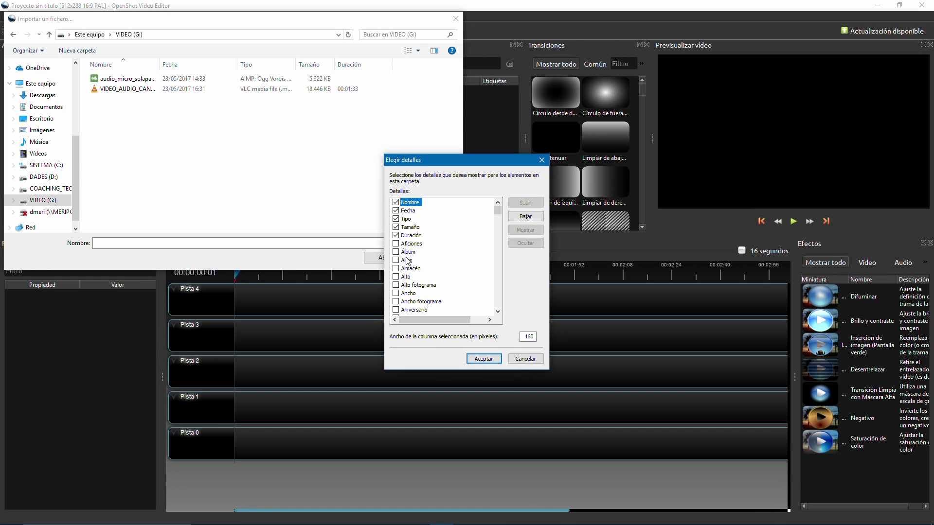
pyautogui.click(395, 285)
pyautogui.click(483, 359)
pyautogui.moveTo(382, 233); pyautogui.dragTo(435, 233)
pyautogui.moveTo(406, 61); pyautogui.dragTo(380, 63)
pyautogui.click(386, 91)
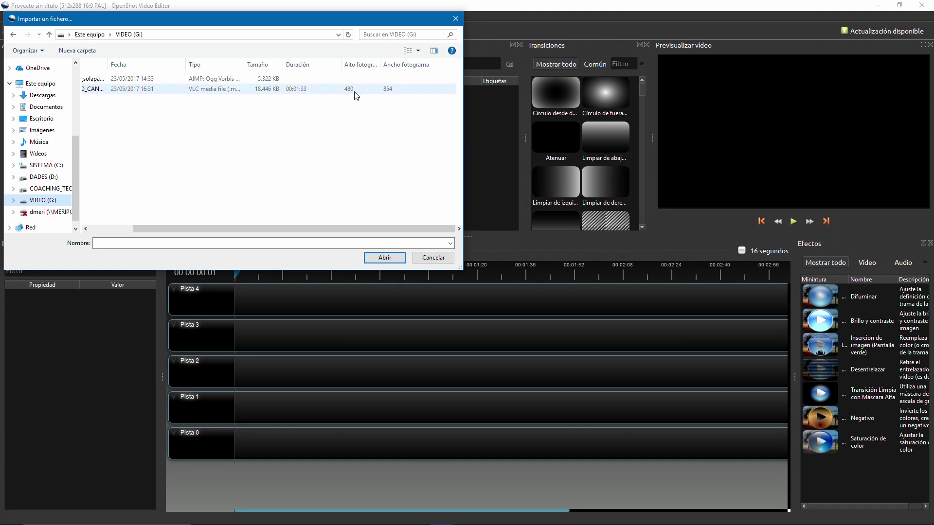
# Import audio_micro_solapa.ogg and VIDEO_AUDIO_CANON.mp4 together into the project files.
pyautogui.moveTo(228, 229); pyautogui.dragTo(175, 229)
pyautogui.click(127, 78)
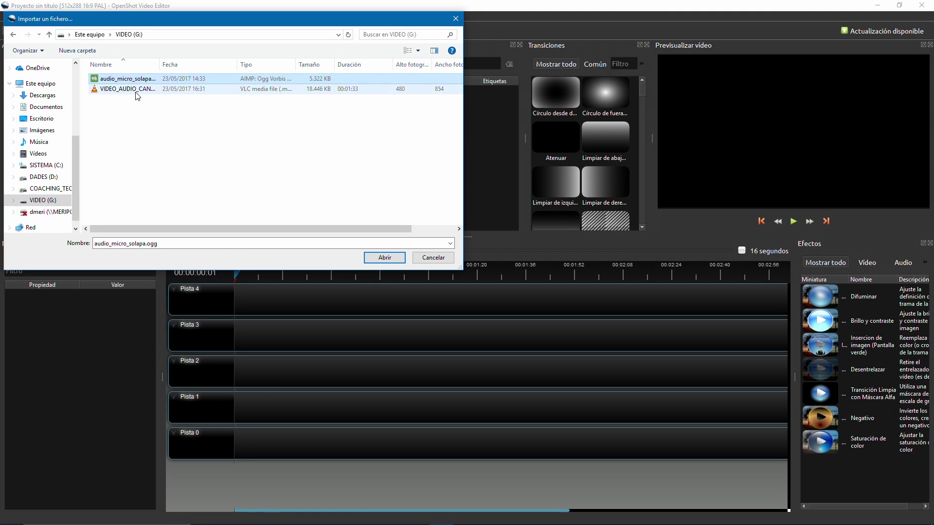
pyautogui.keyDown('shift'); pyautogui.click(136, 90); pyautogui.keyUp('shift')
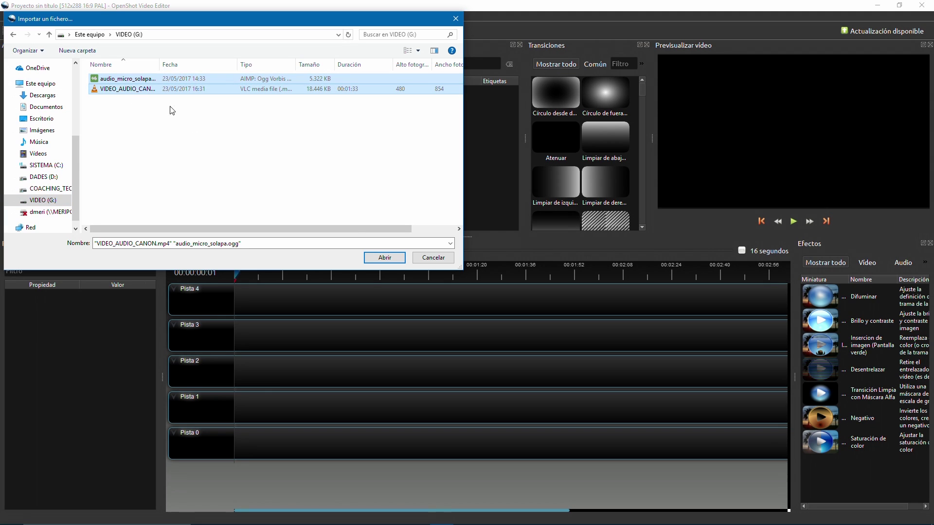
pyautogui.click(385, 258)
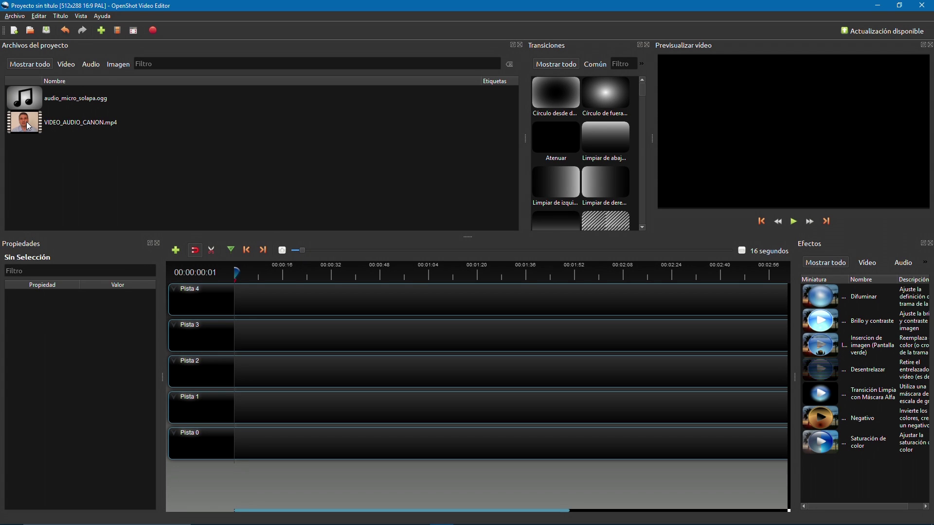
# Place VIDEO_AUDIO_CANON.mp4 on Pista 2 at about 27.4 s and separate its audio into a single clip with all channels.
pyautogui.moveTo(27, 122); pyautogui.dragTo(319, 352)
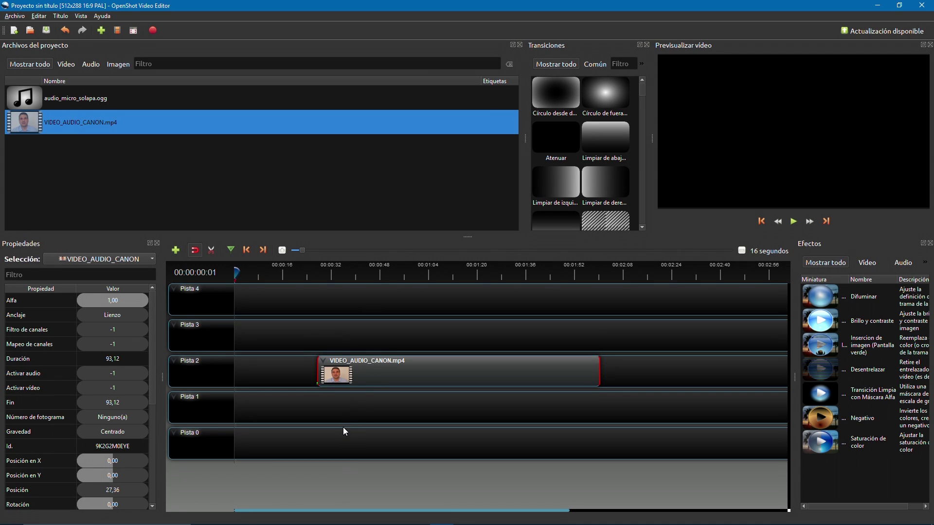
pyautogui.rightClick(323, 366)
pyautogui.moveTo(364, 447)
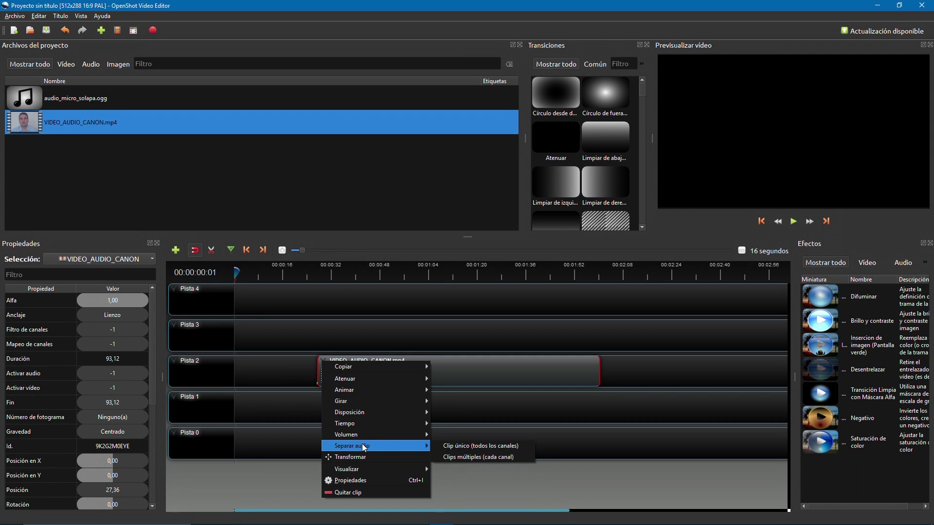
pyautogui.click(451, 447)
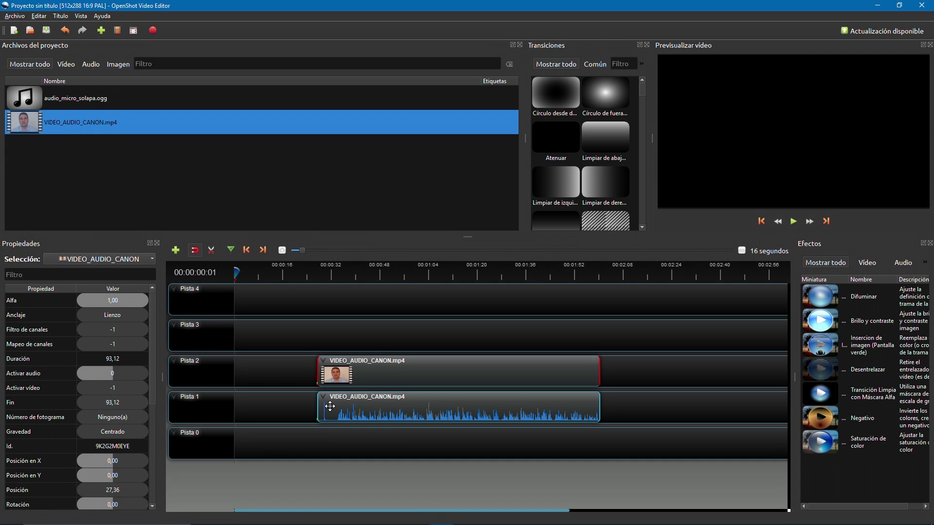
# Locate the hand clap in the video, set the playhead at 00:00:29:11 and the timeline scale to 1 second around it.
pyautogui.click(240, 273)
pyautogui.moveTo(240, 273); pyautogui.dragTo(323, 272)
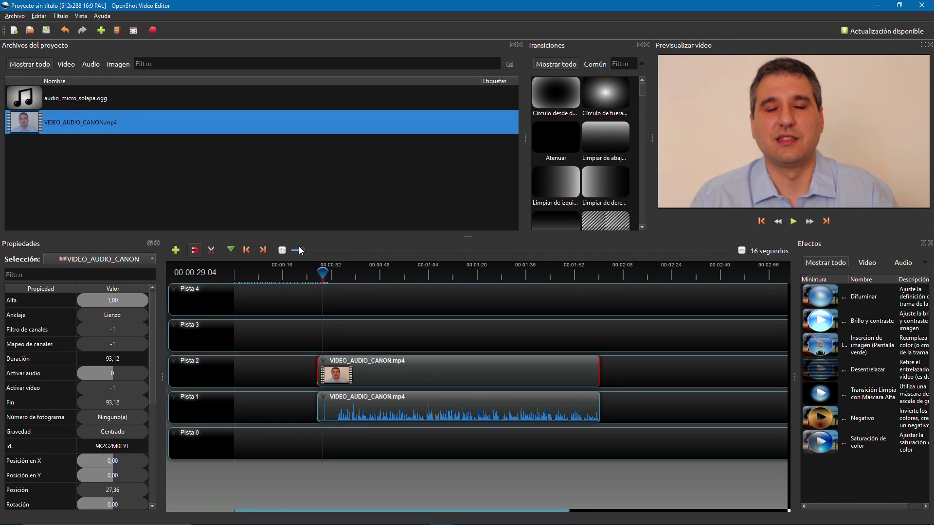
pyautogui.moveTo(303, 250); pyautogui.dragTo(294, 249)
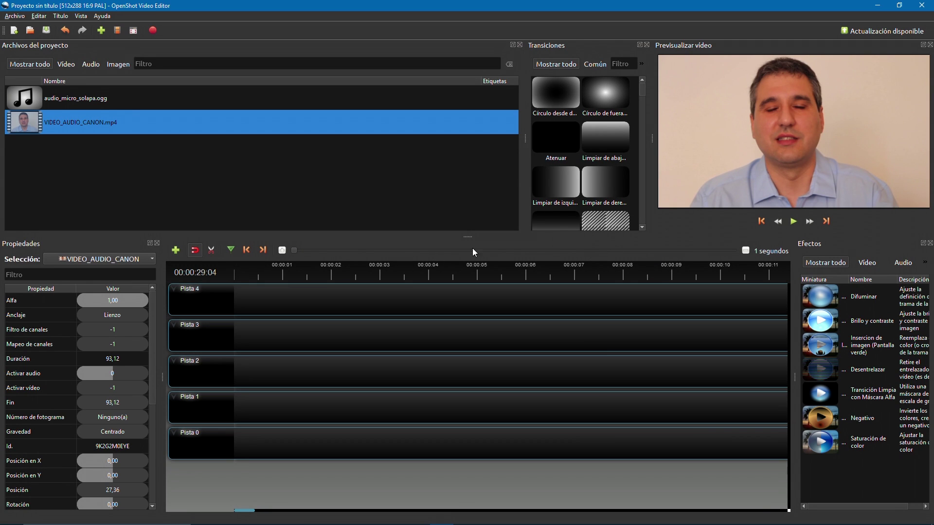
pyautogui.click(794, 222)
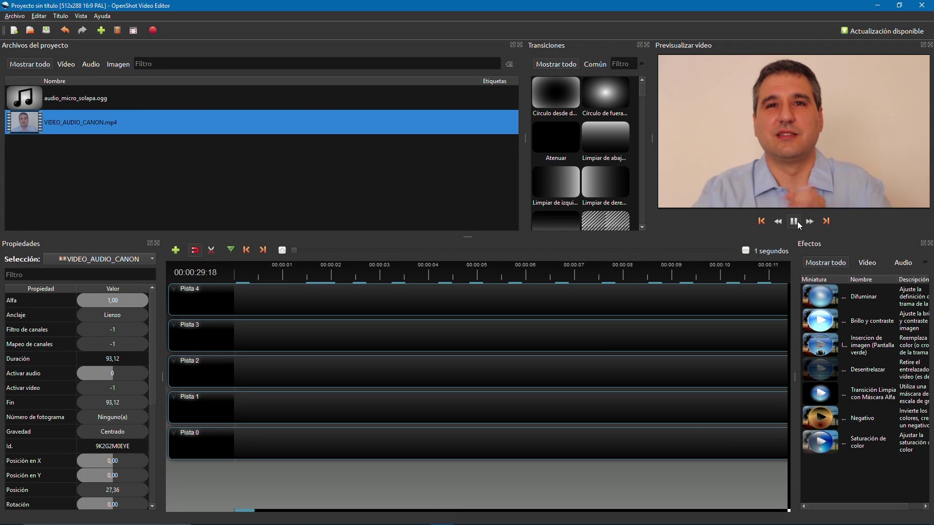
pyautogui.click(794, 222)
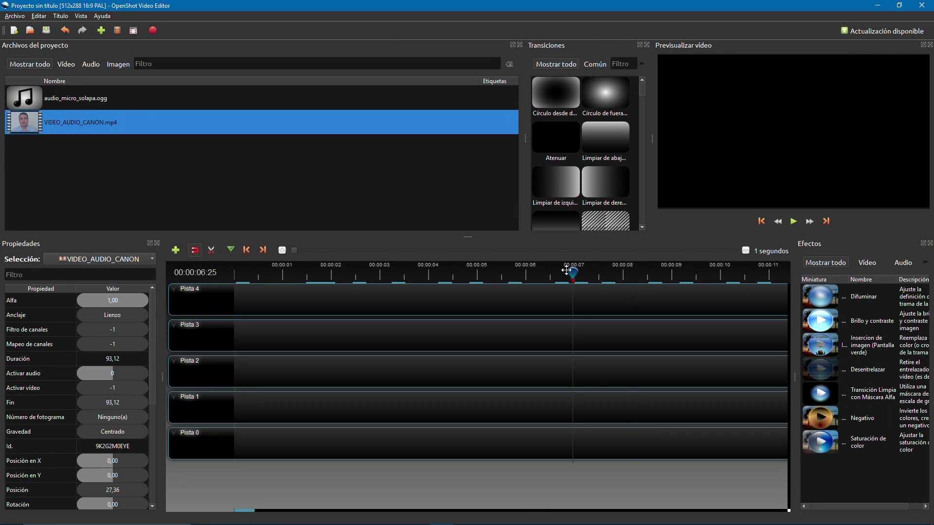
pyautogui.scroll(-2, 293, 275)
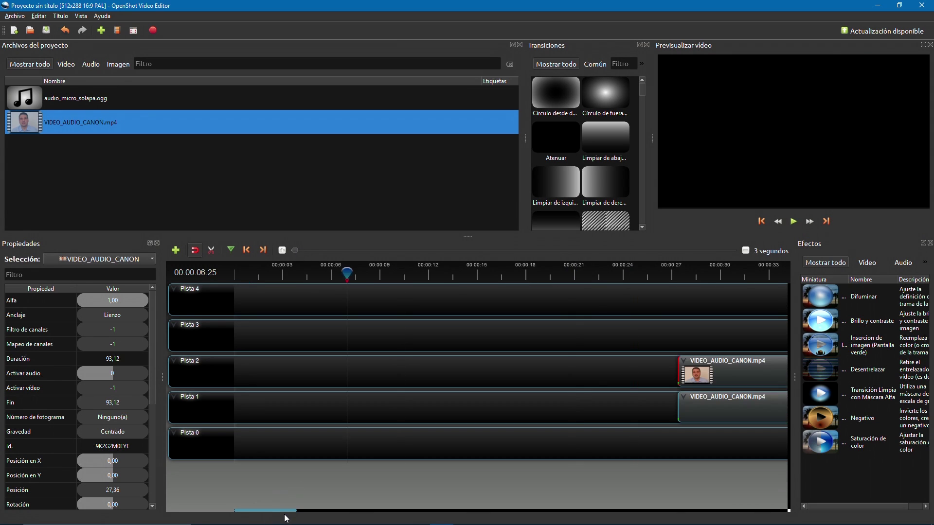
pyautogui.moveTo(289, 514); pyautogui.dragTo(323, 513)
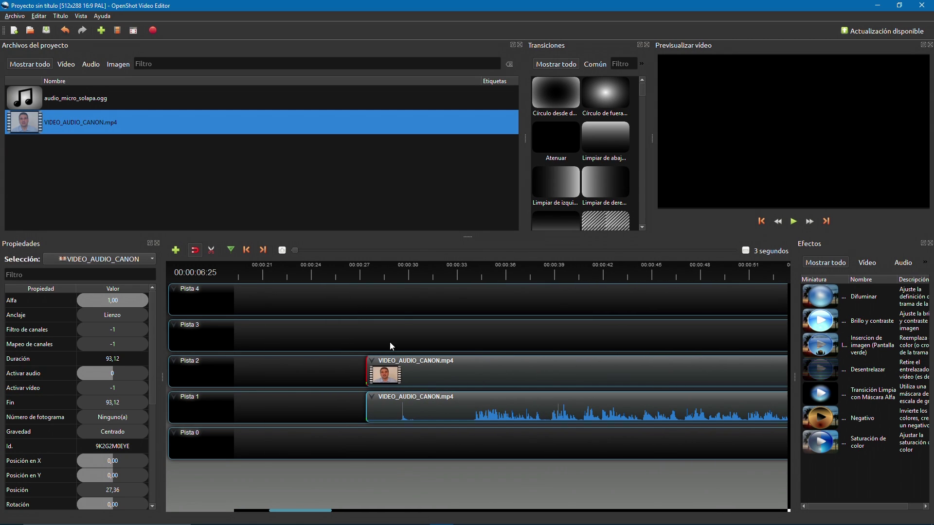
pyautogui.click(400, 275)
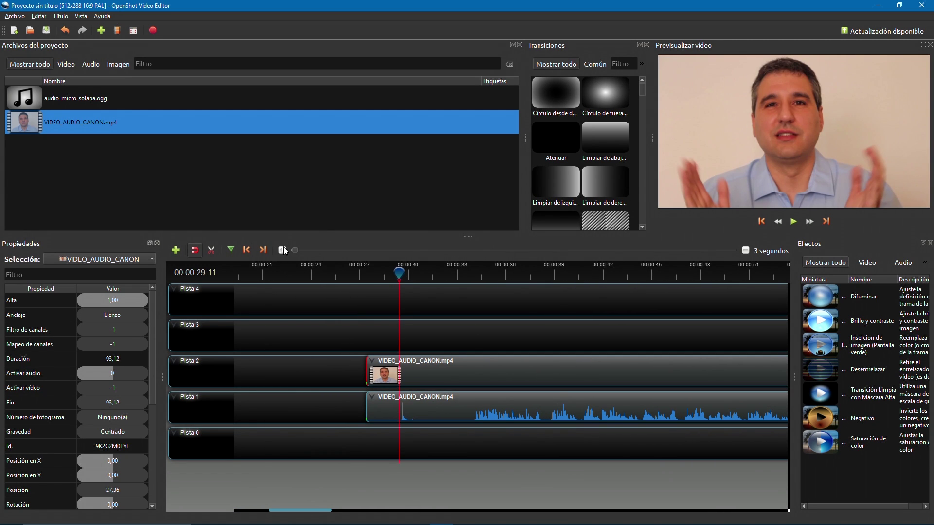
pyautogui.moveTo(296, 251); pyautogui.dragTo(282, 250)
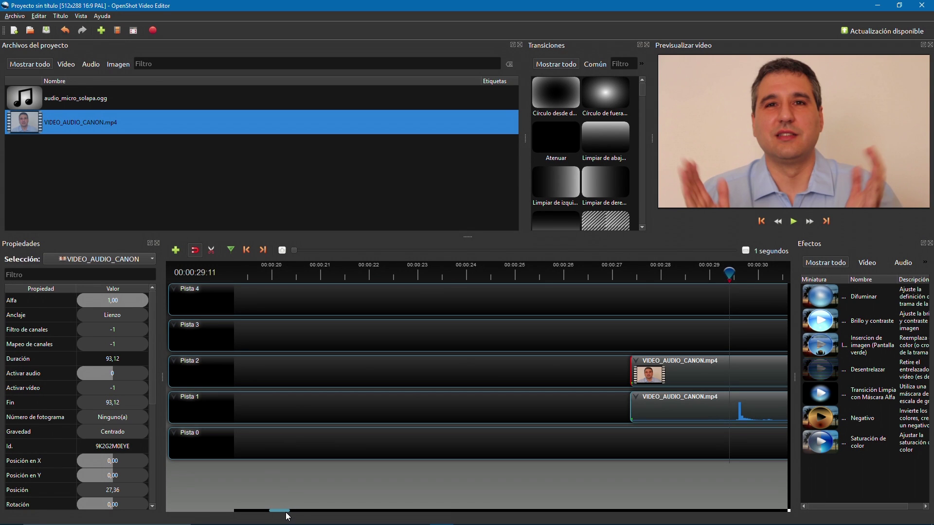
pyautogui.moveTo(286, 516); pyautogui.dragTo(300, 516)
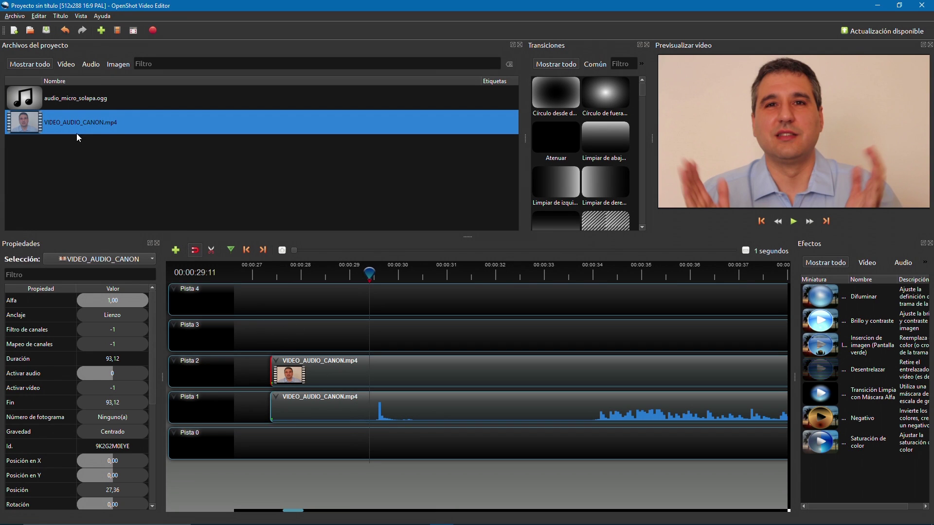
# Place audio_micro_solapa.ogg on Pista 0 at about 26.8 s and show its waveform.
pyautogui.click(53, 97)
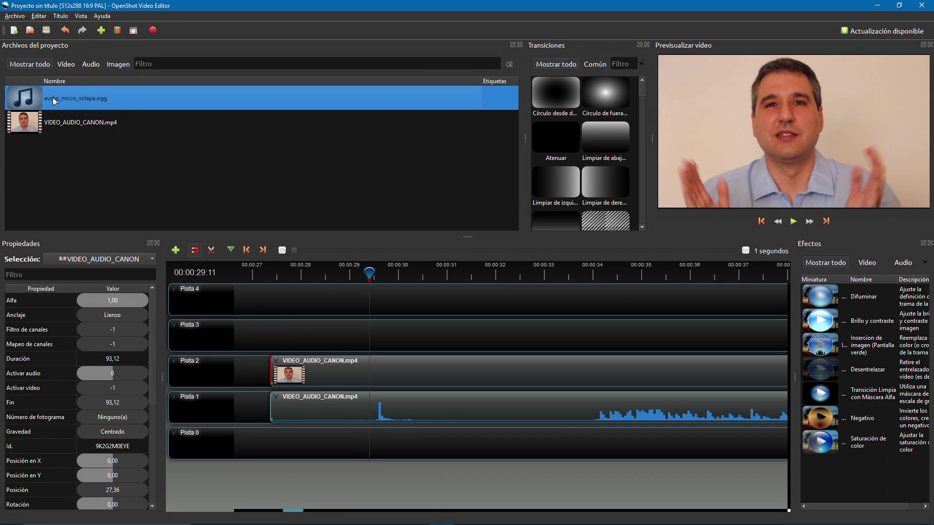
pyautogui.moveTo(52, 97); pyautogui.dragTo(244, 431)
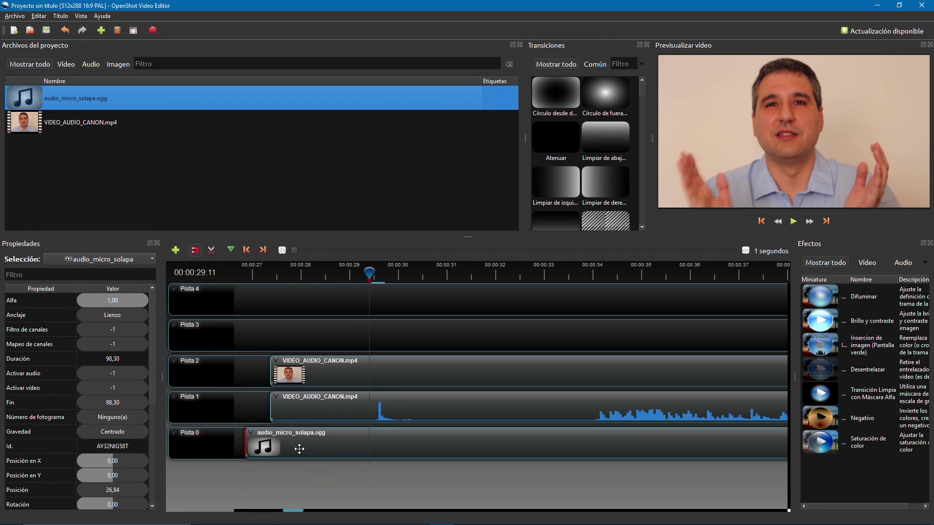
pyautogui.rightClick(250, 434)
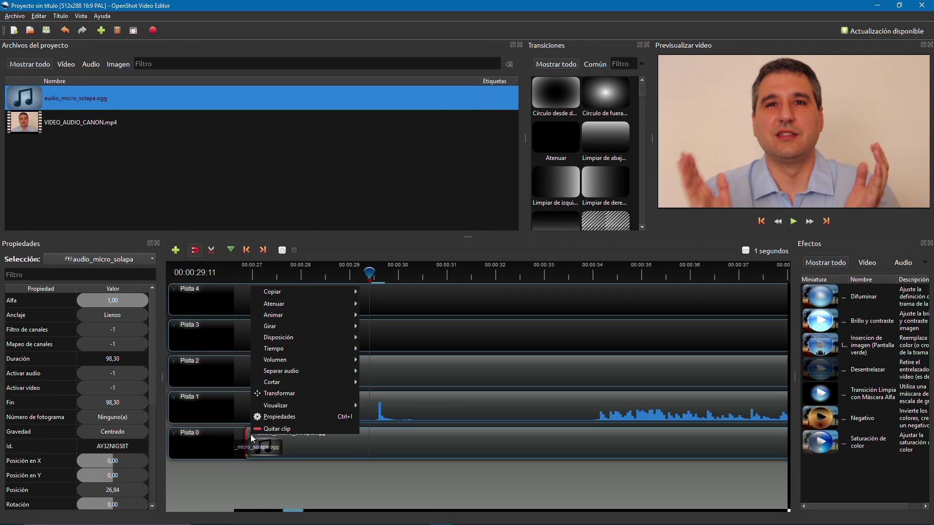
pyautogui.moveTo(285, 406)
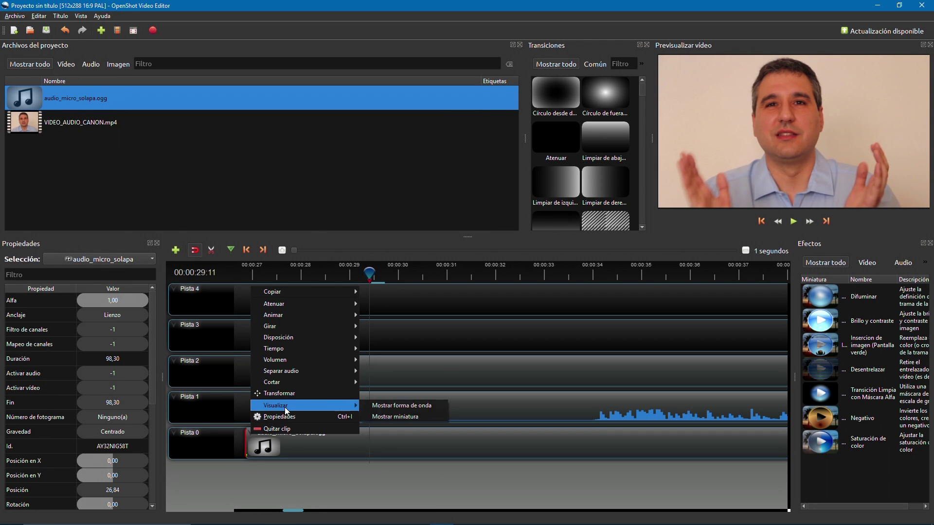
pyautogui.click(381, 408)
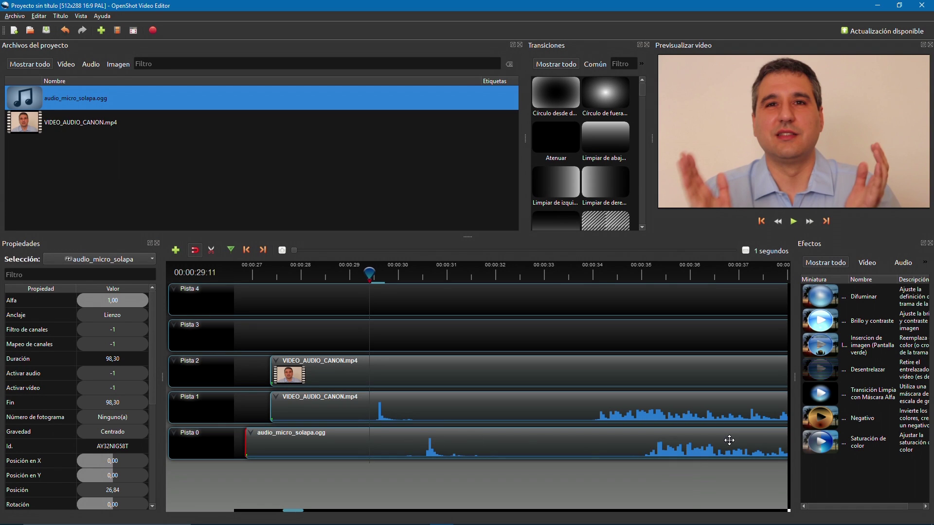
# Align the clap peak of audio_micro_solapa.ogg with the camera audio's peak, and delete the camera audio clip from Pista 1.
pyautogui.moveTo(479, 451); pyautogui.dragTo(432, 446)
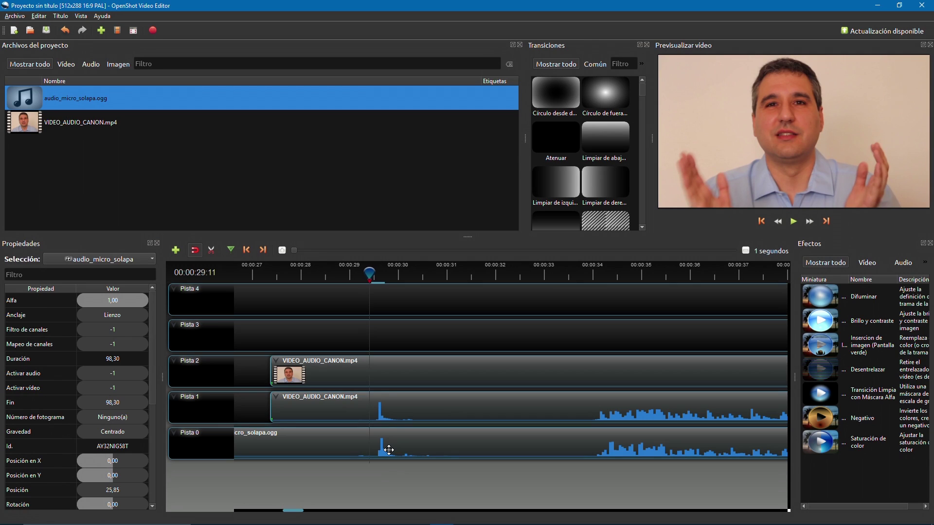
pyautogui.click(378, 408)
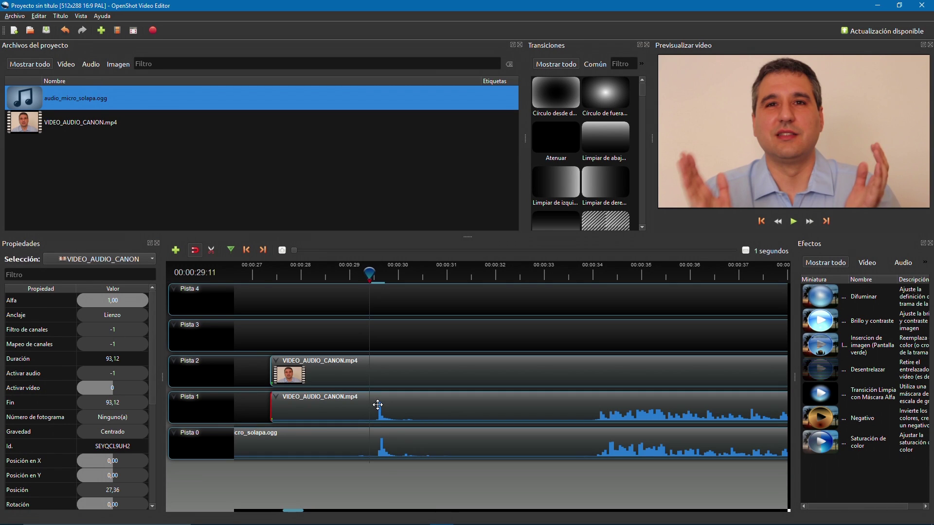
pyautogui.press('Delete')
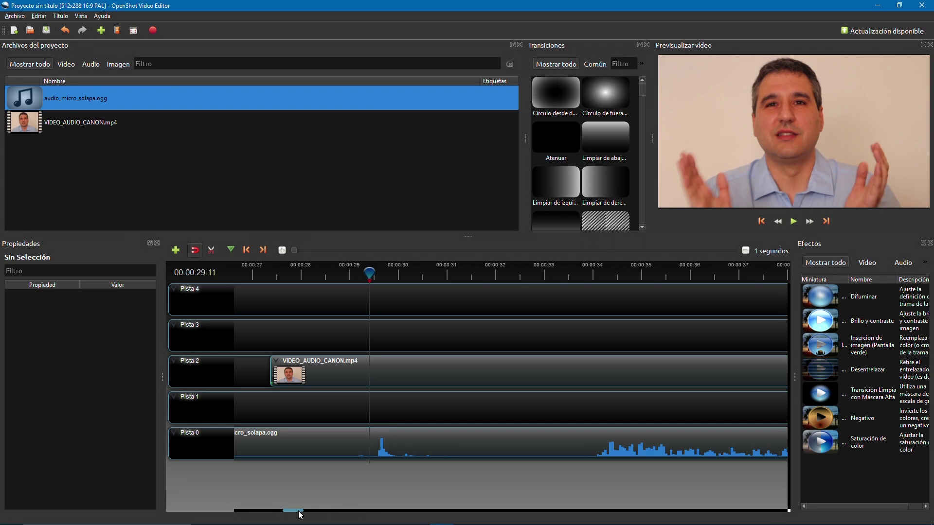
# Split VIDEO_AUDIO_CANON.mp4 on Pista 2 at 00:00:33:10, just before the speech begins, keeping both sides.
pyautogui.moveTo(294, 249)
pyautogui.mouseDown()
pyautogui.moveTo(310, 249)
pyautogui.moveTo(295, 246)
pyautogui.mouseUp()
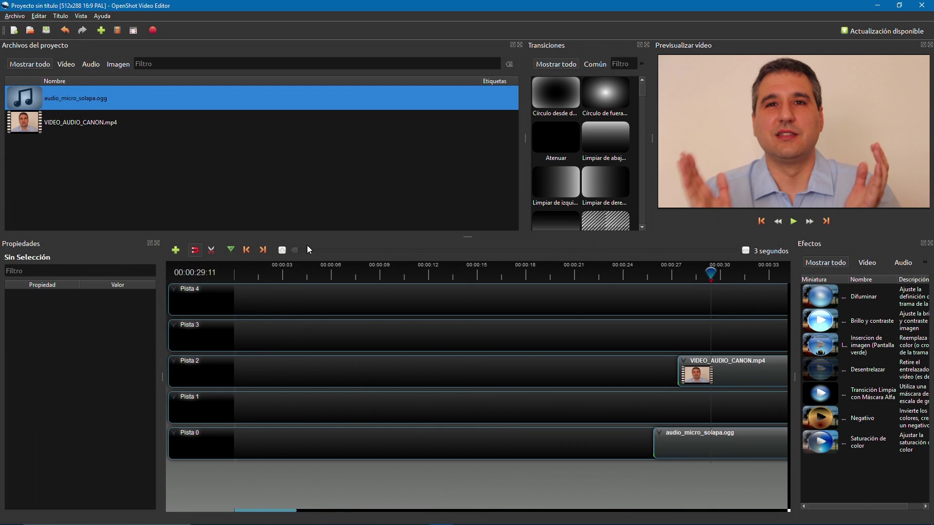
pyautogui.moveTo(297, 514); pyautogui.dragTo(327, 520)
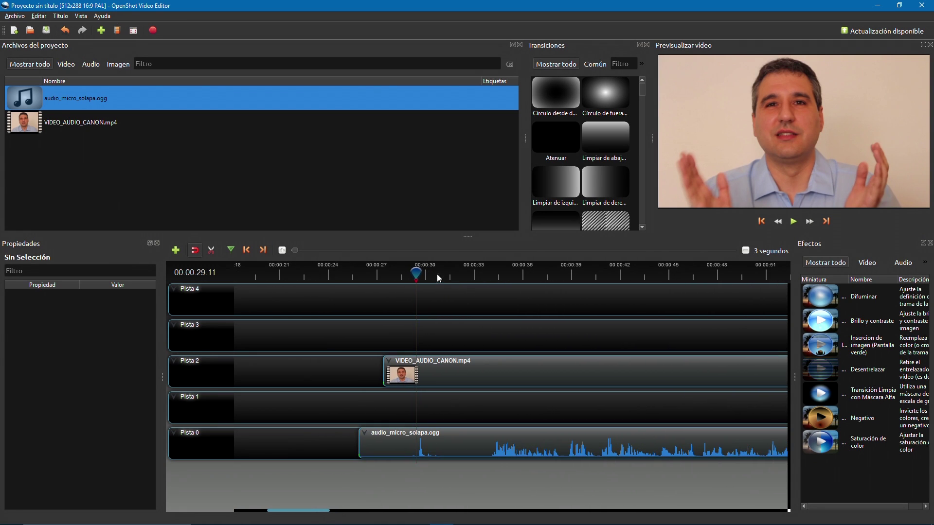
pyautogui.moveTo(416, 272)
pyautogui.mouseDown()
pyautogui.moveTo(495, 273)
pyautogui.moveTo(480, 269)
pyautogui.mouseUp()
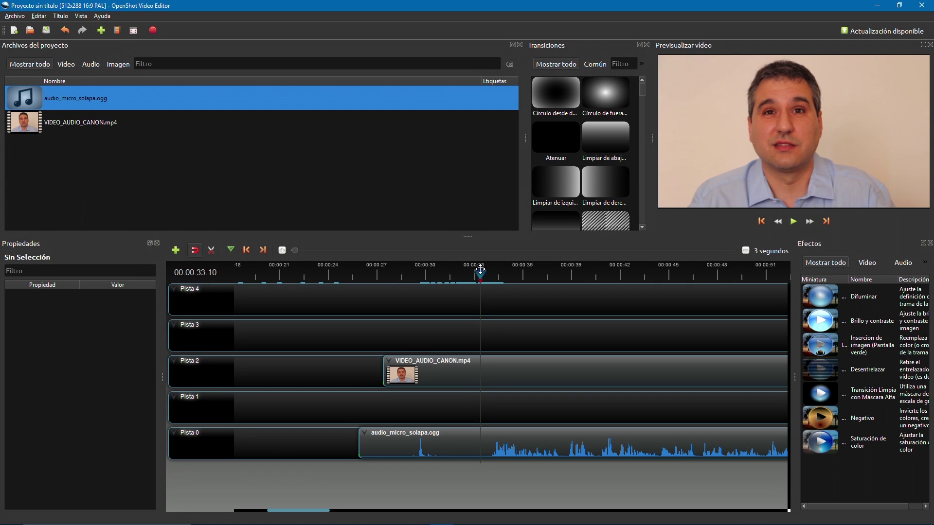
pyautogui.rightClick(480, 365)
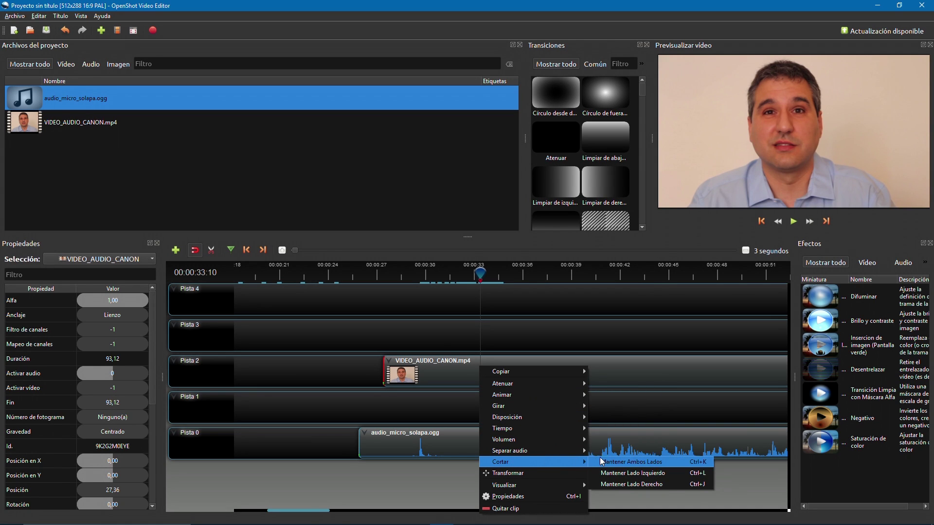
pyautogui.click(606, 461)
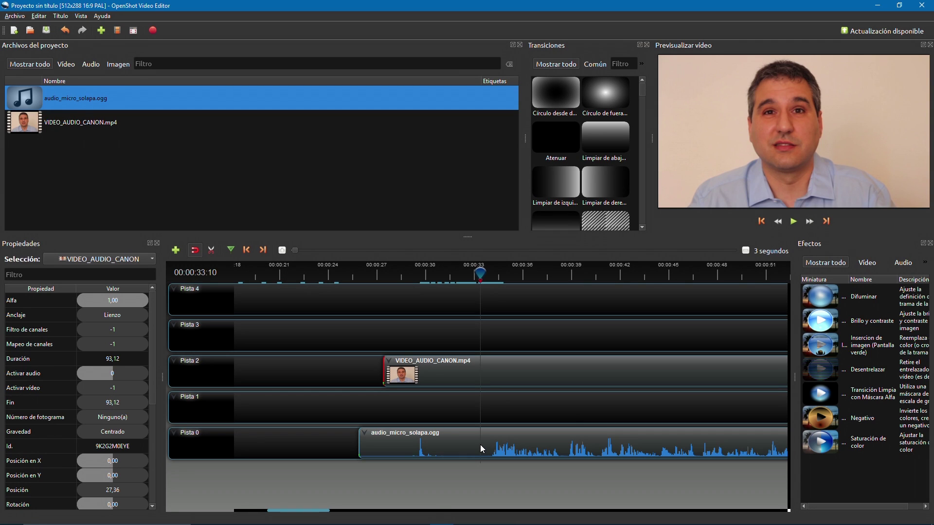
pyautogui.hotkey('ctrl', 'k')
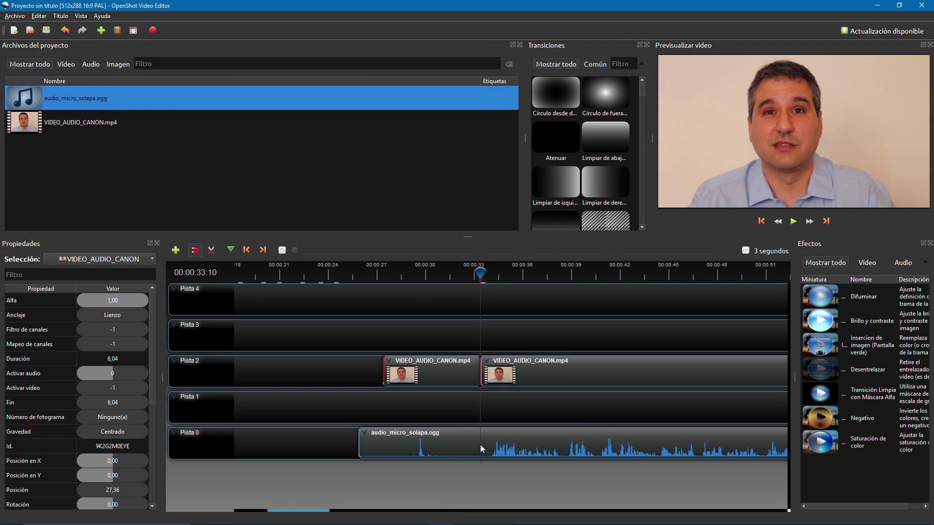
# Split audio_micro_solapa.ogg on Pista 0 at the 00:00:33:10 playhead position, keeping both sides.
pyautogui.click(491, 443)
pyautogui.rightClick(482, 444)
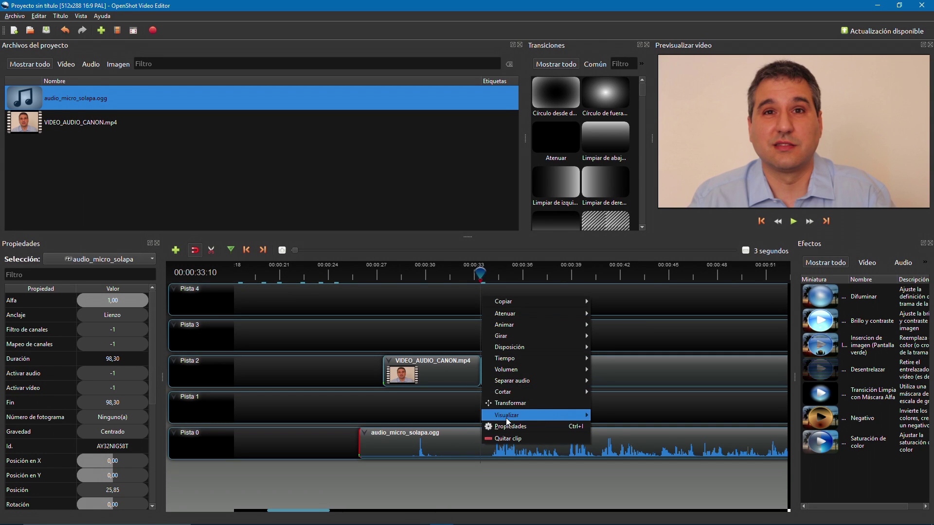
pyautogui.moveTo(547, 395)
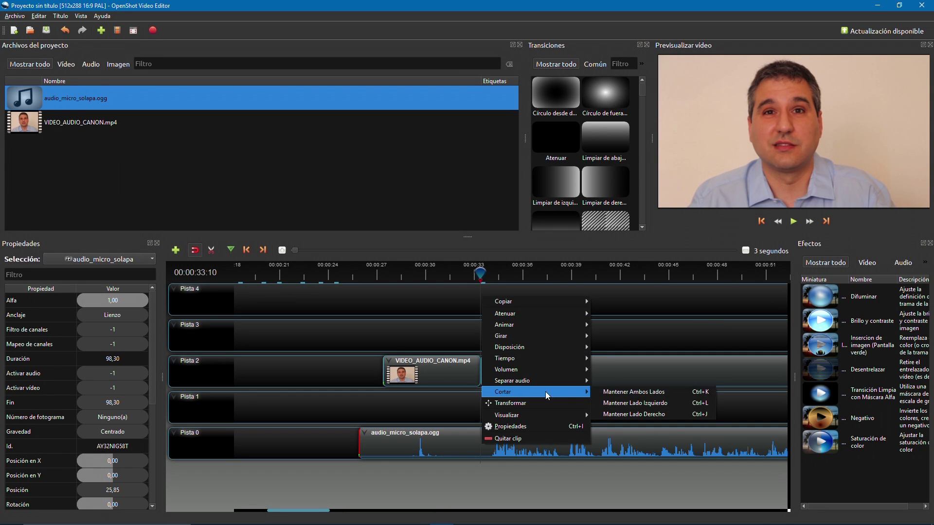
pyautogui.click(626, 395)
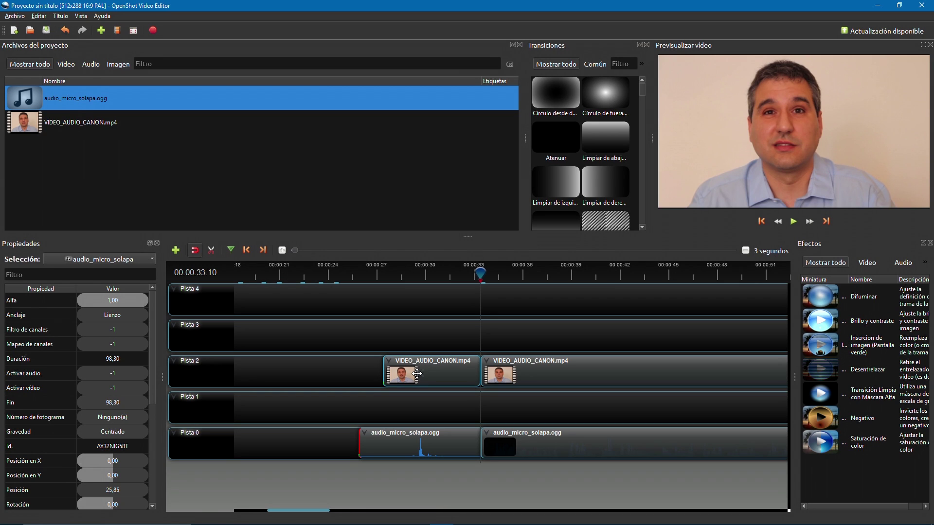
# Delete the video and audio segments that precede the cut on Pista 2 and Pista 0.
pyautogui.click(417, 373)
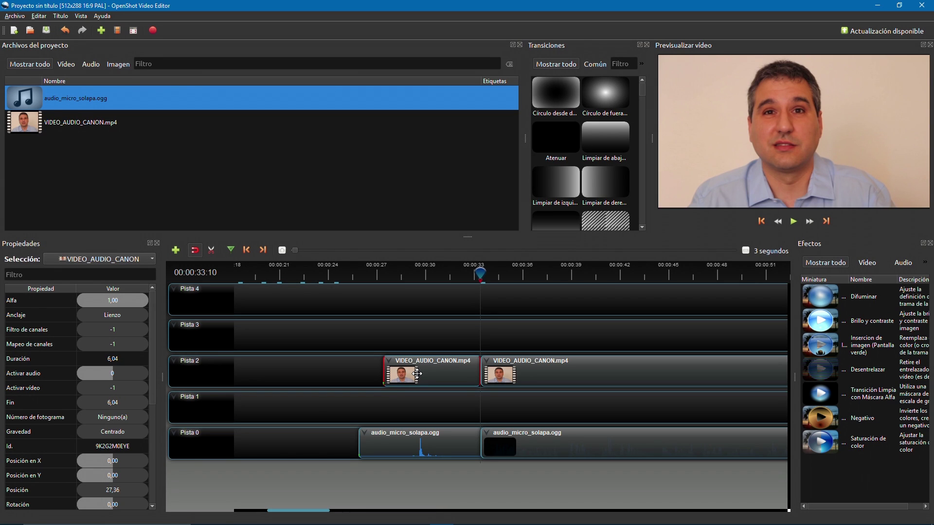
pyautogui.press('Delete')
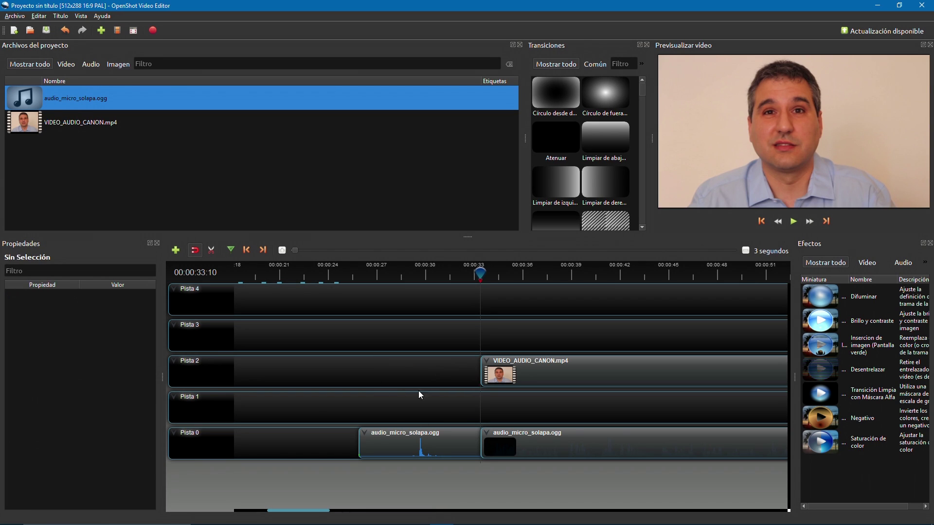
pyautogui.click(418, 442)
pyautogui.press('Delete')
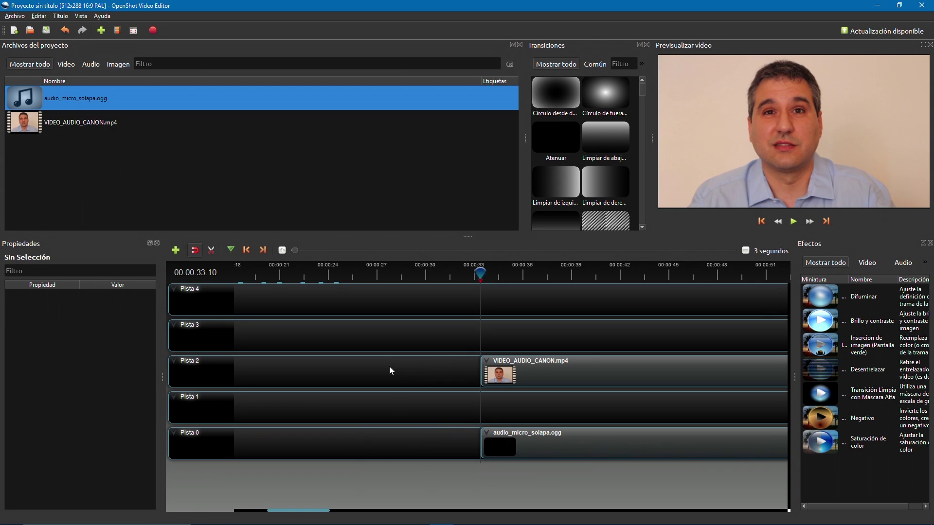
# Move the remaining video and audio clips together to the start of the timeline, with the timeline scale at 27 seconds.
pyautogui.moveTo(296, 249); pyautogui.dragTo(308, 251)
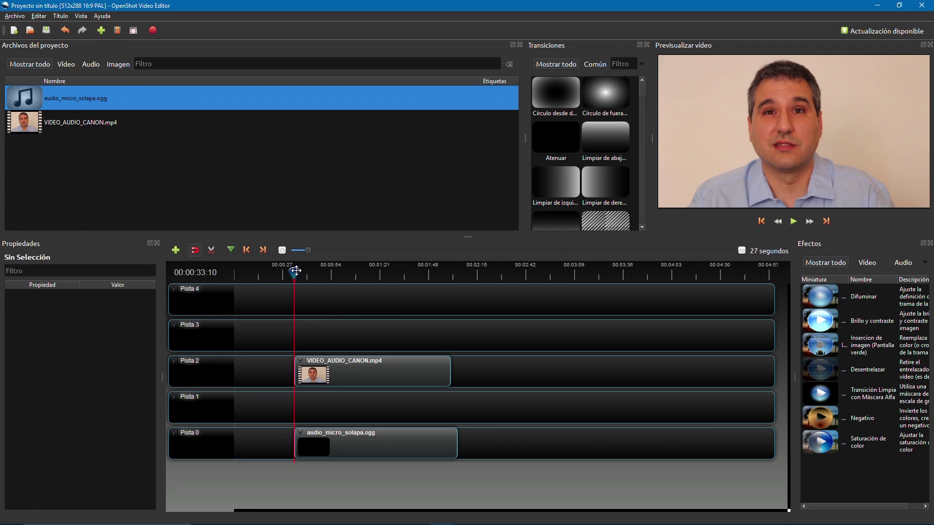
pyautogui.press('Home')
pyautogui.moveTo(263, 312); pyautogui.dragTo(489, 464)
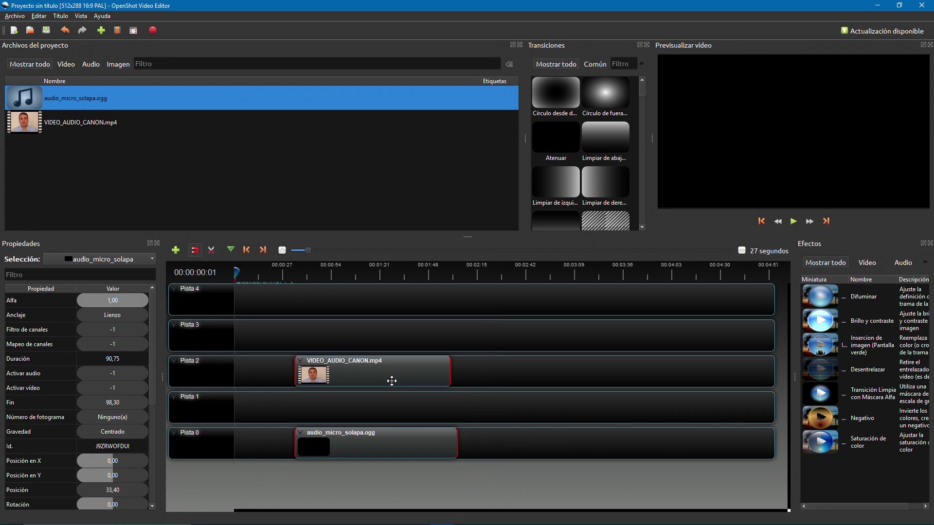
pyautogui.moveTo(393, 381); pyautogui.dragTo(327, 371)
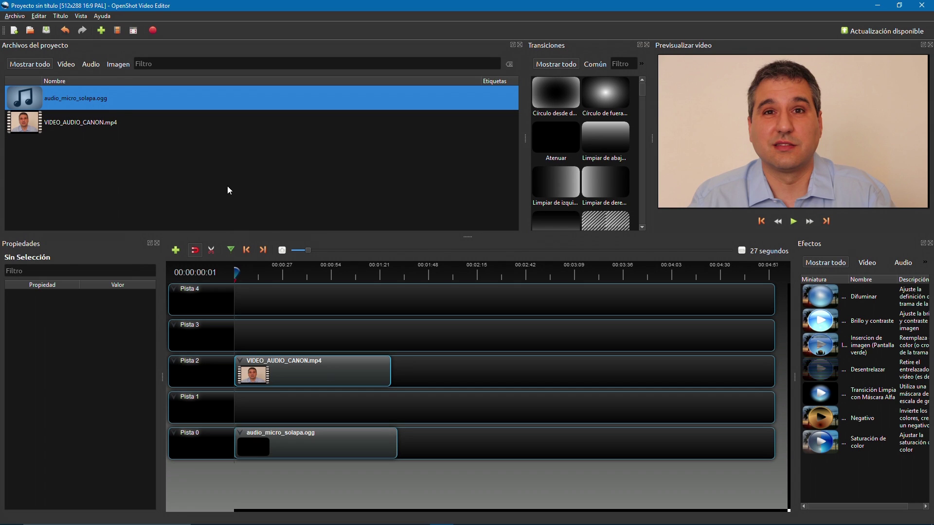
# Play the edit from its start and again from 00:01:24:07 to check the synchronisation and the ending.
pyautogui.click(794, 221)
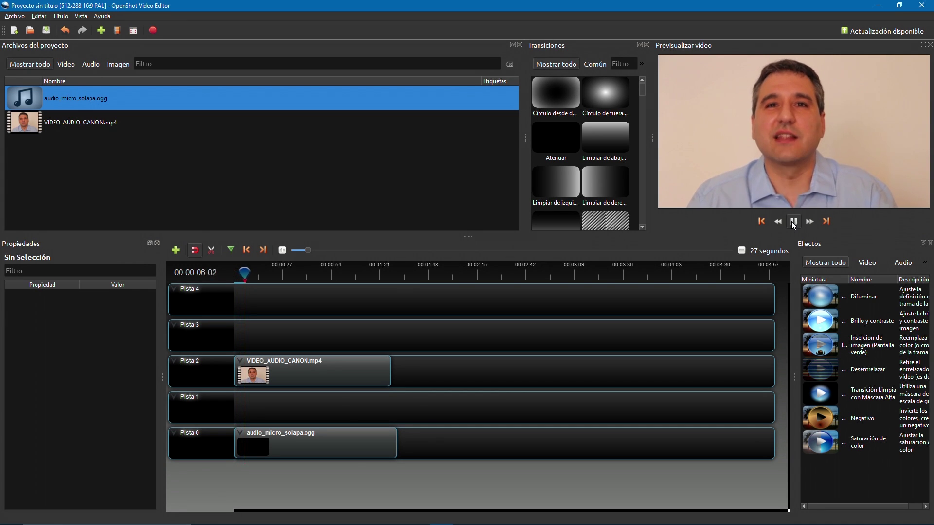
pyautogui.click(793, 222)
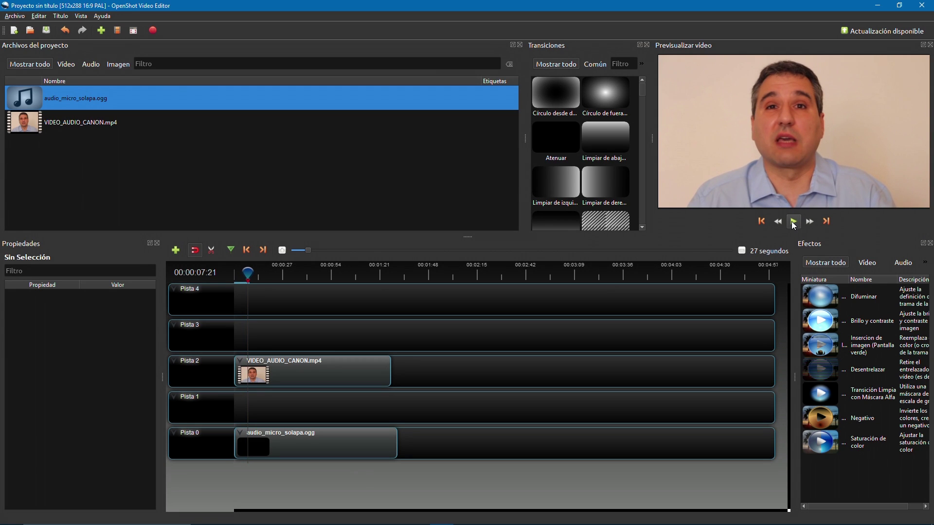
pyautogui.moveTo(253, 269); pyautogui.dragTo(385, 269)
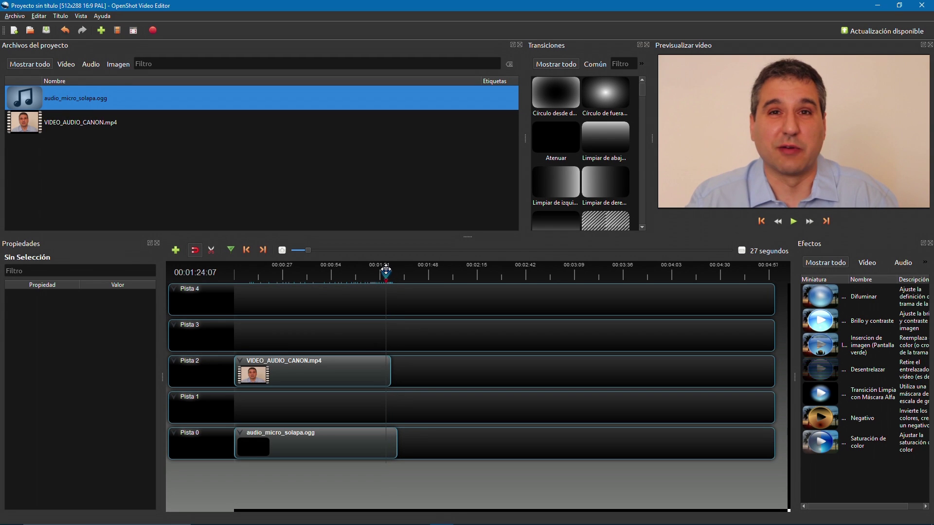
pyautogui.click(794, 221)
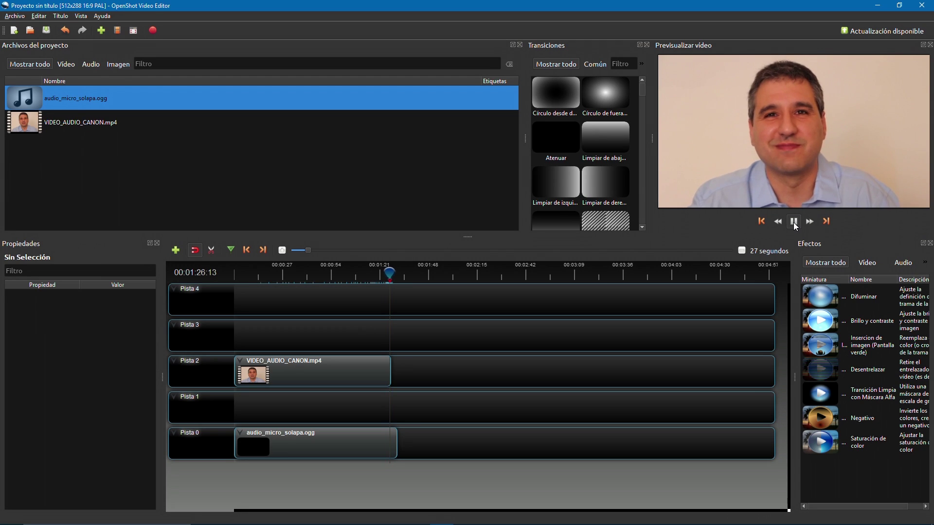
pyautogui.click(794, 224)
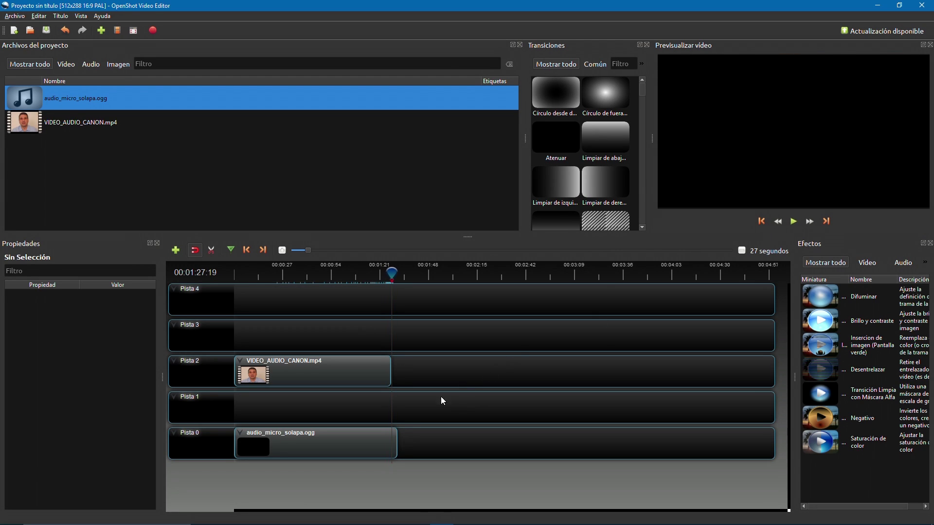
# Trim audio_micro_solapa.ogg at the video's end, 00:01:27:03, keeping only the left side, with the timeline scale at 1 second.
pyautogui.moveTo(393, 277); pyautogui.dragTo(391, 277)
pyautogui.moveTo(308, 250); pyautogui.dragTo(294, 248)
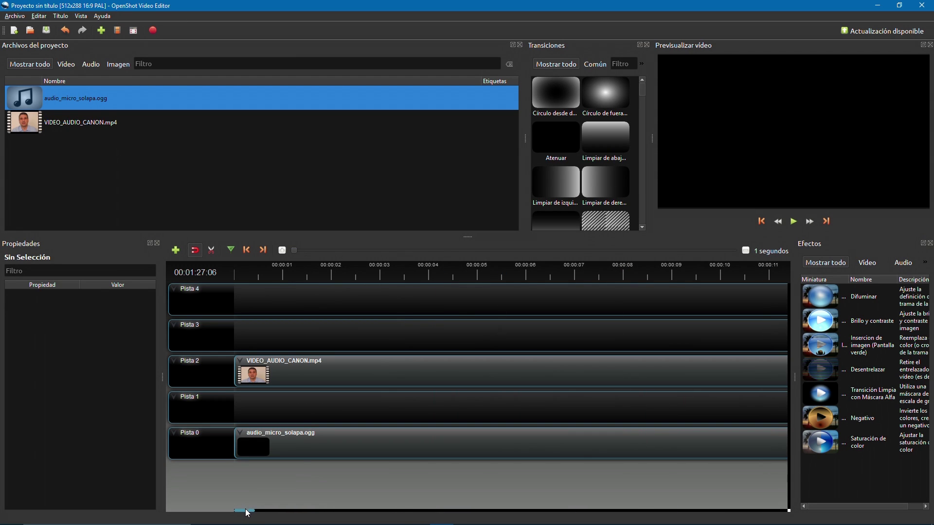
pyautogui.moveTo(252, 512); pyautogui.dragTo(407, 516)
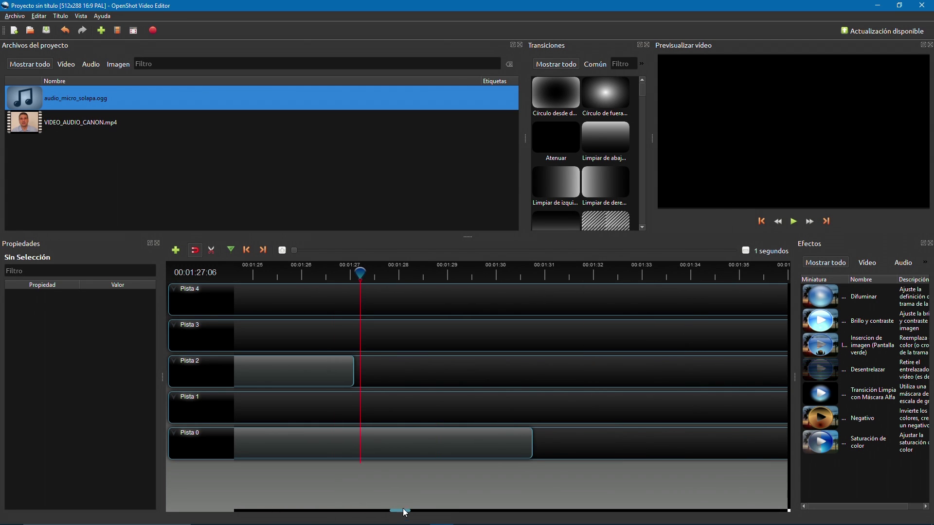
pyautogui.moveTo(360, 280); pyautogui.dragTo(354, 278)
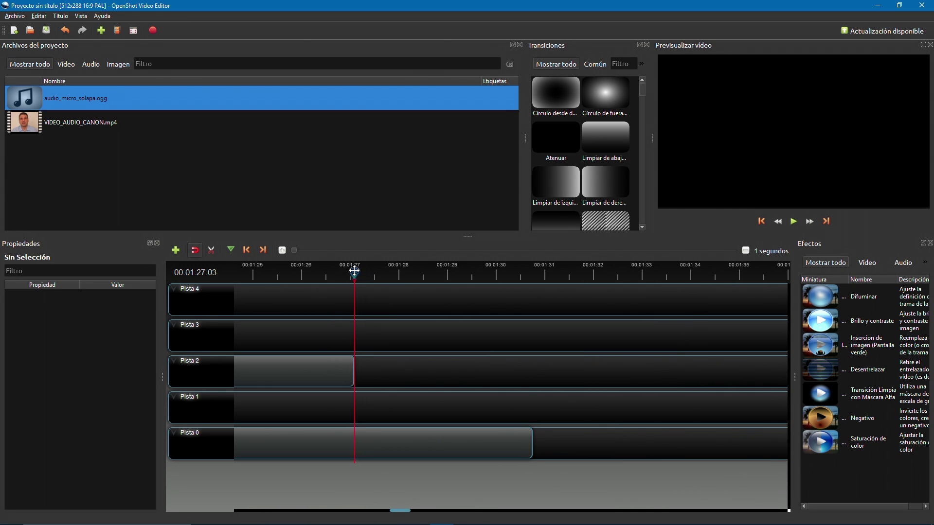
pyautogui.rightClick(355, 443)
pyautogui.moveTo(387, 392)
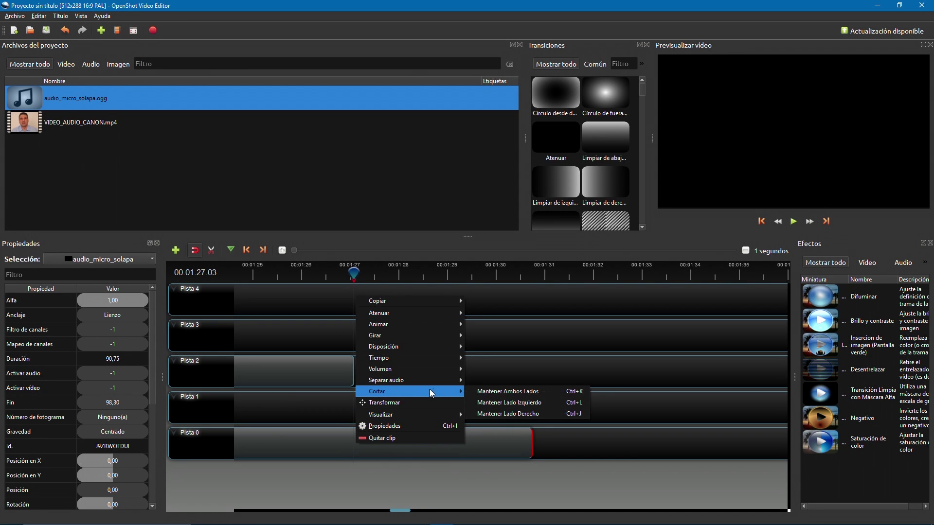
pyautogui.click(506, 402)
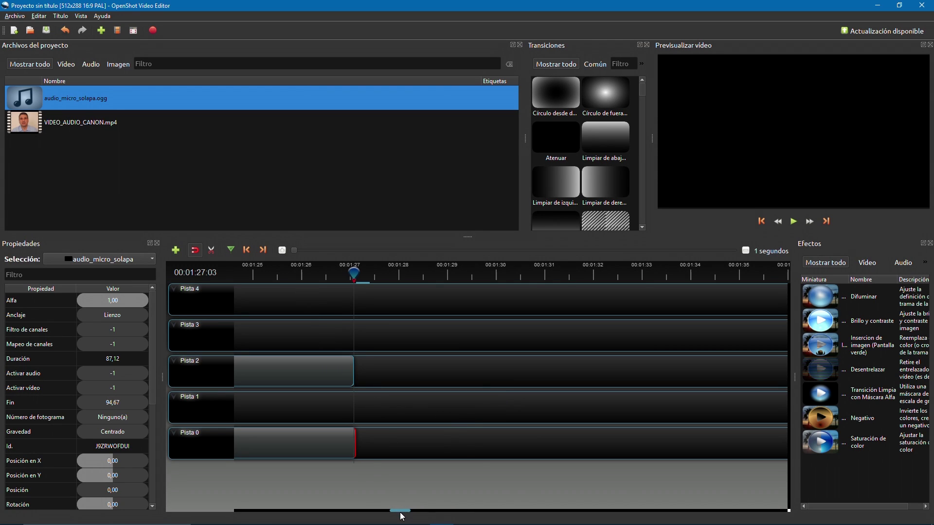
# Save the project as sincronizacion.osp on the VIDEO (G:) drive.
pyautogui.click(14, 17)
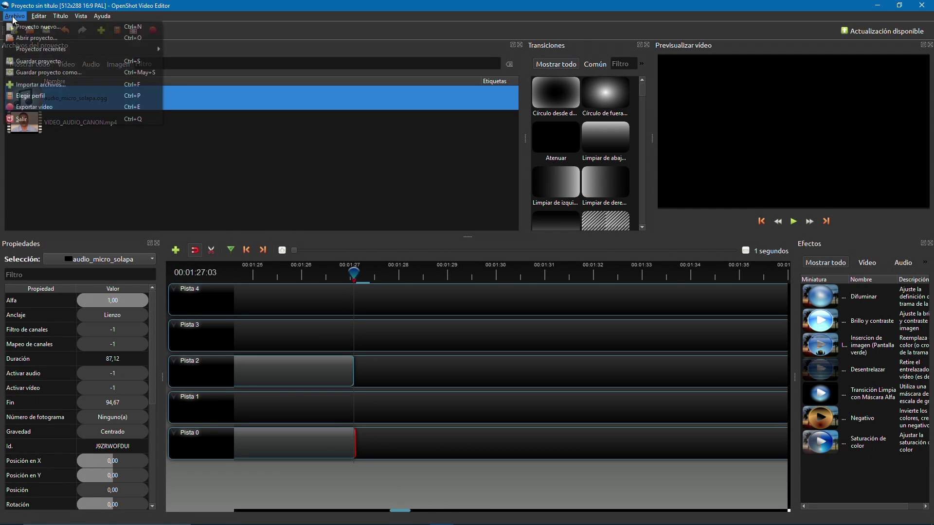
pyautogui.click(46, 78)
pyautogui.moveTo(77, 136); pyautogui.dragTo(76, 196)
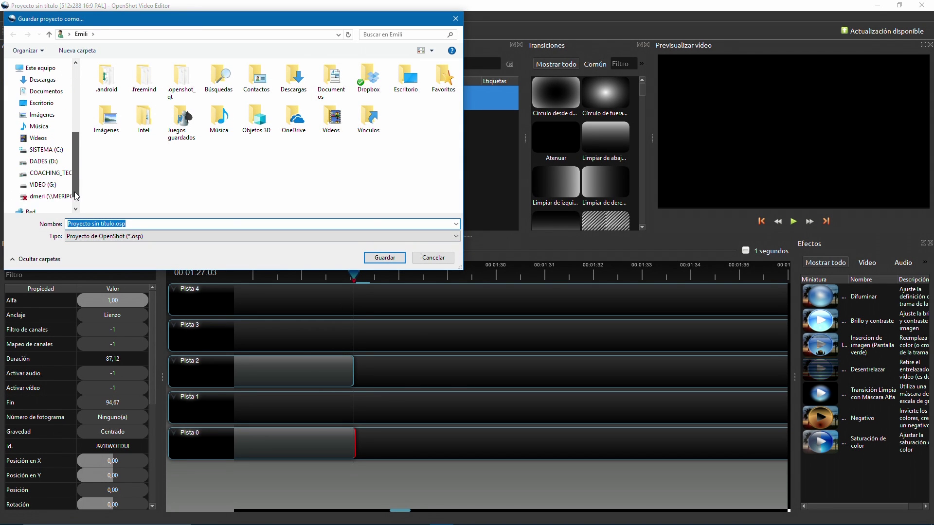
pyautogui.click(42, 184)
pyautogui.click(114, 224)
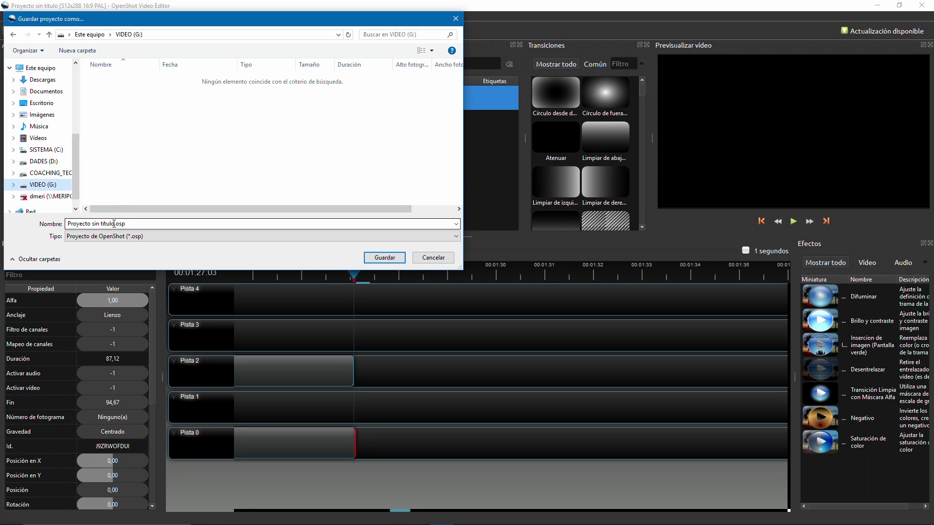
pyautogui.moveTo(114, 223); pyautogui.dragTo(58, 224)
pyautogui.write('sincro n')
pyautogui.press('BackSpace')
pyautogui.press('BackSpace')
pyautogui.write('nizacion')
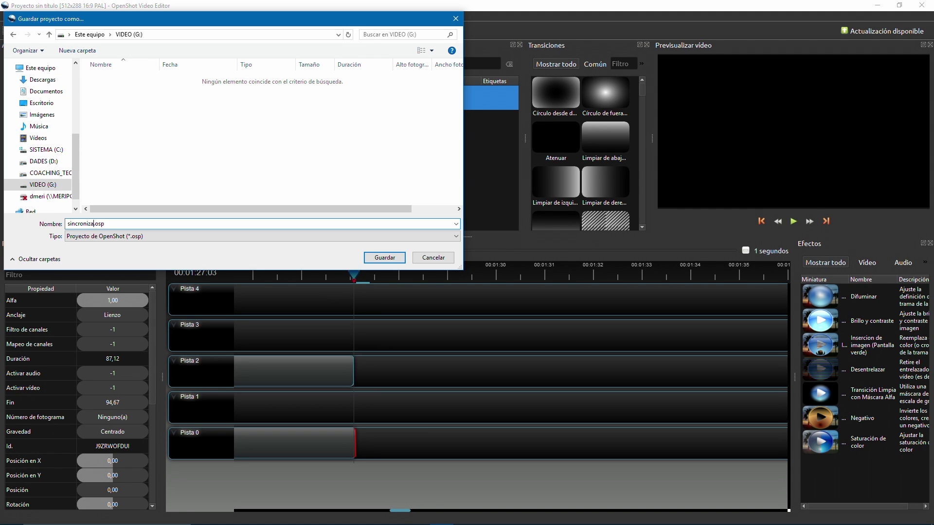
pyautogui.click(391, 259)
# Set up a video export with the VGA Widescreen NTSC (854x480) video profile and Alta quality.
pyautogui.click(19, 17)
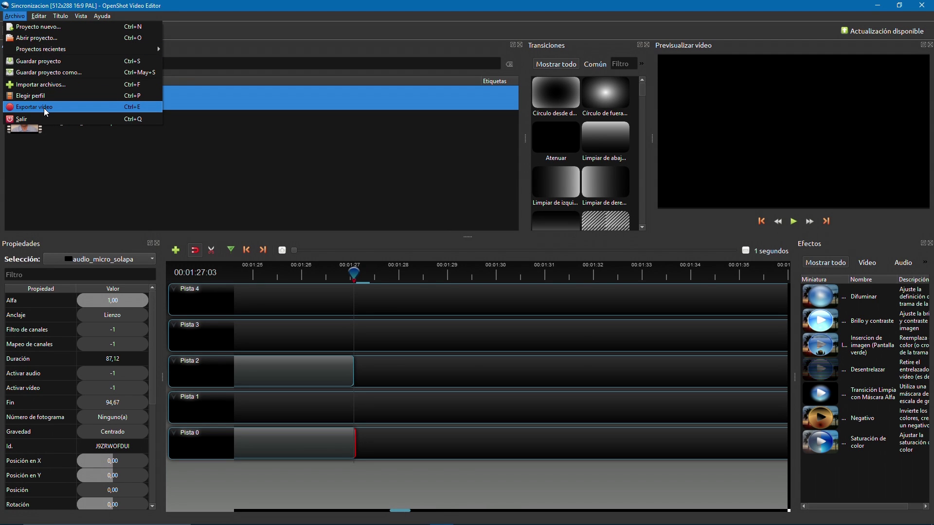
pyautogui.click(43, 108)
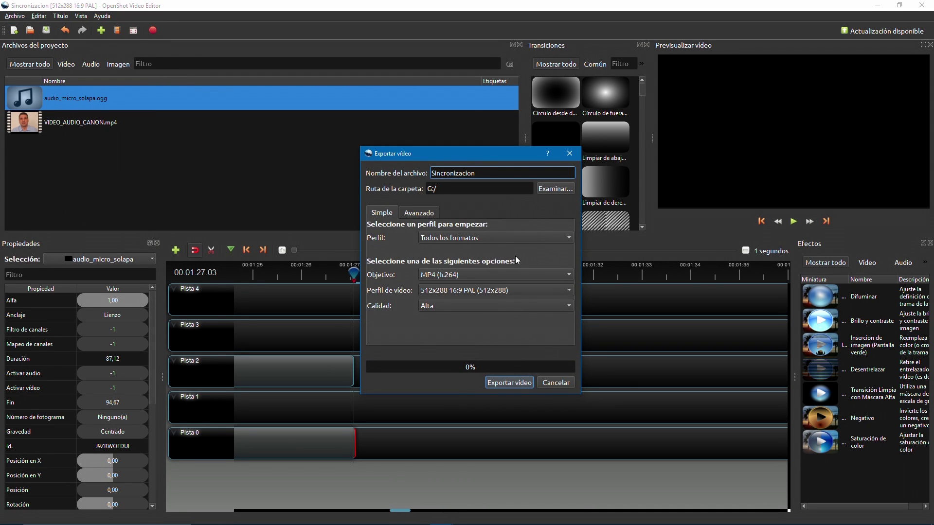
pyautogui.click(529, 290)
pyautogui.scroll(-6, 500, 482)
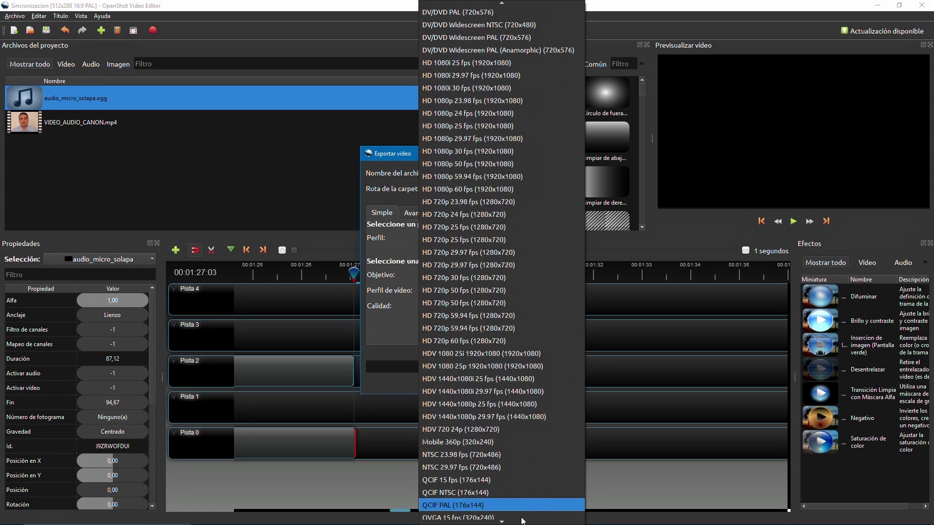
pyautogui.press('Down')
pyautogui.press('Down')
pyautogui.press('Down')
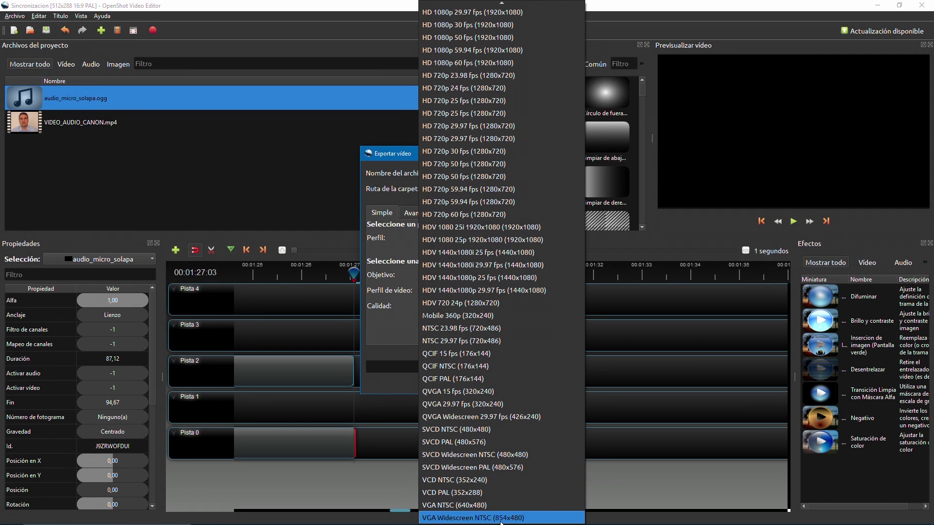
pyautogui.scroll(5, 485, 263)
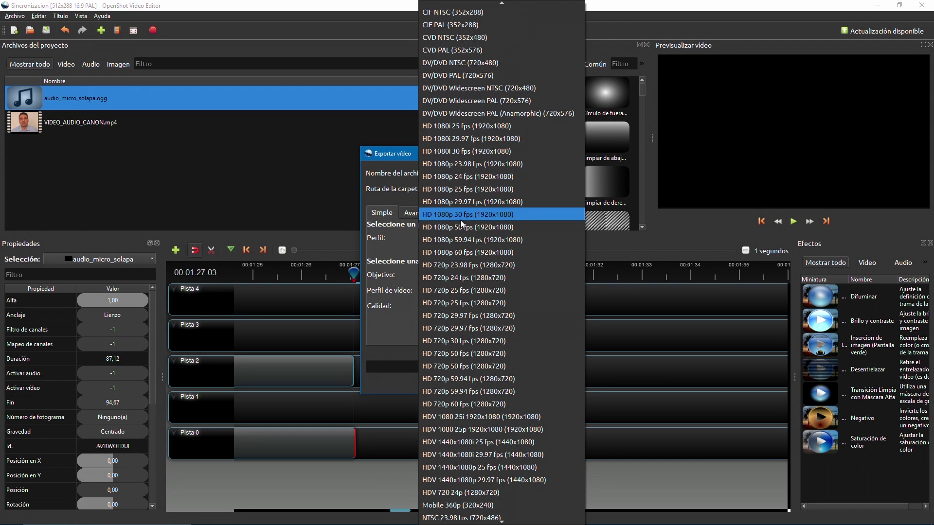
pyautogui.scroll(-5, 467, 468)
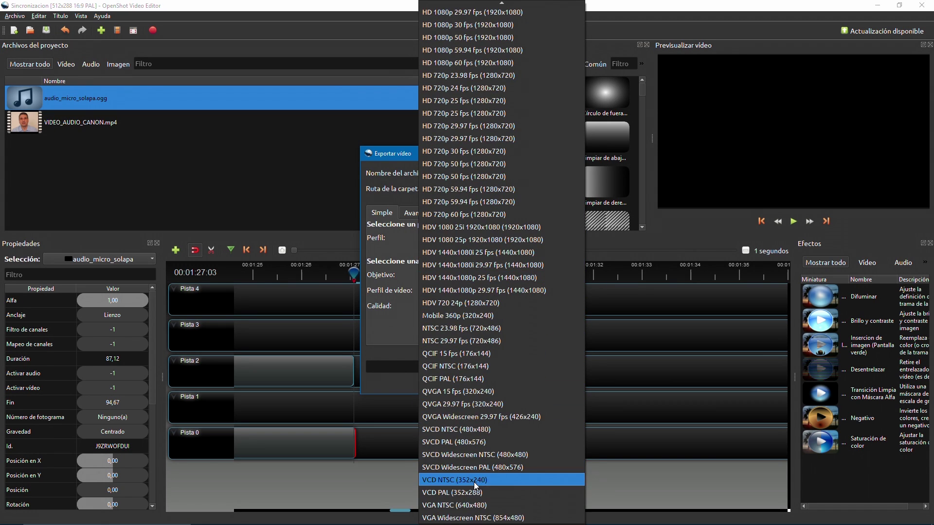
pyautogui.click(478, 518)
pyautogui.click(486, 308)
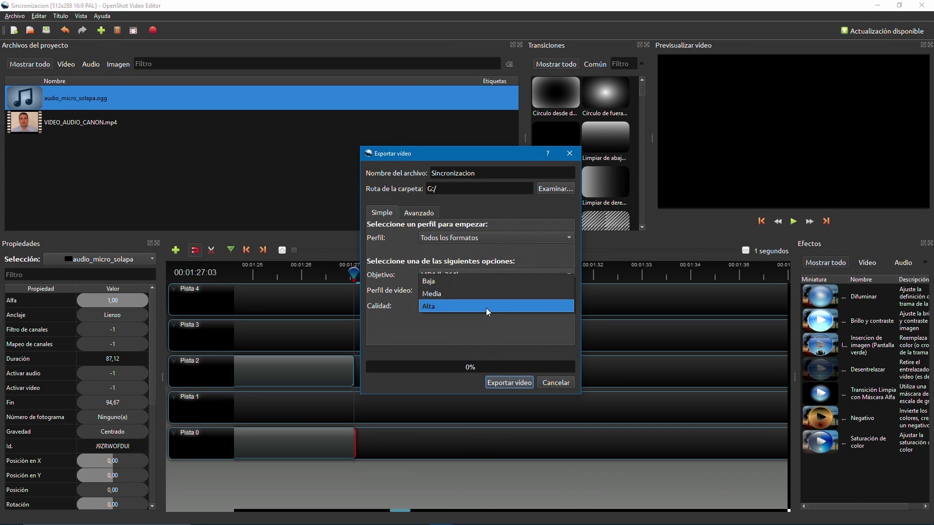
pyautogui.click(486, 307)
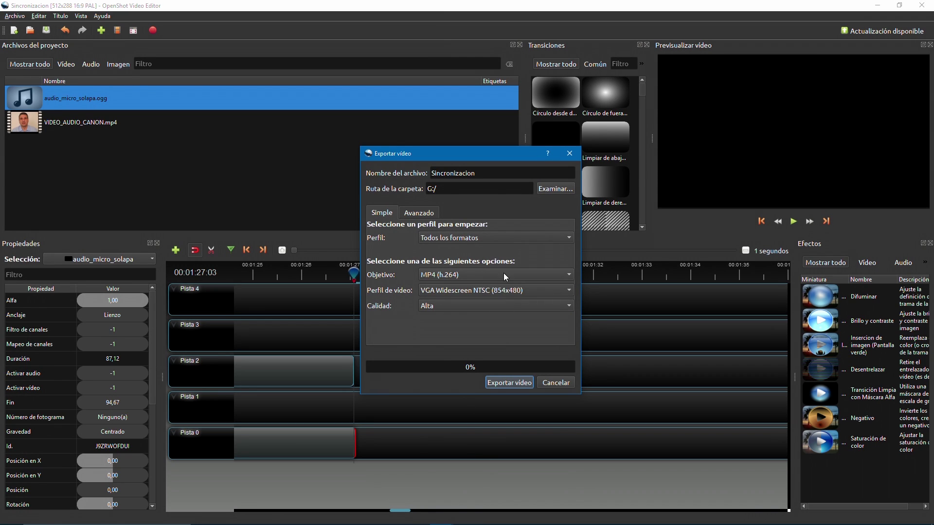
# Check the advanced export options, then export the video as Sincronizacion in MP4 (h.264) to G:/.
pyautogui.click(420, 214)
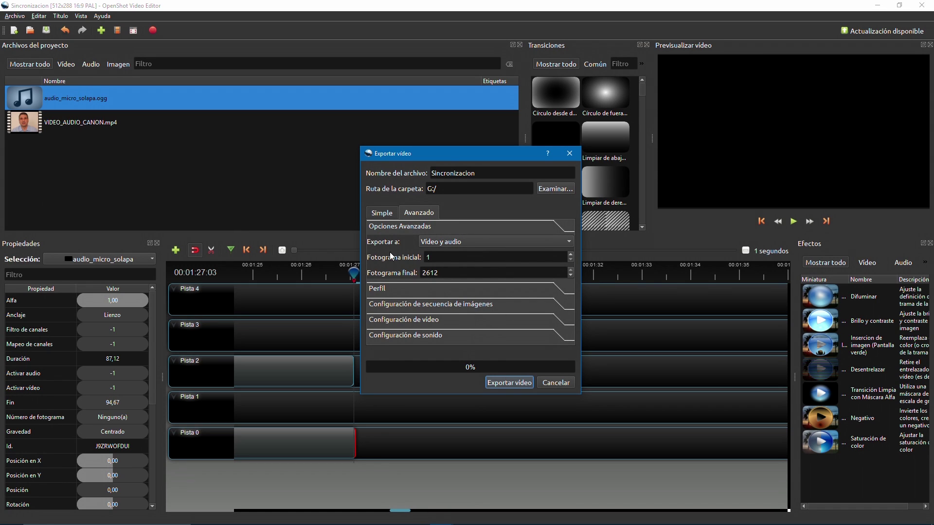
pyautogui.click(381, 214)
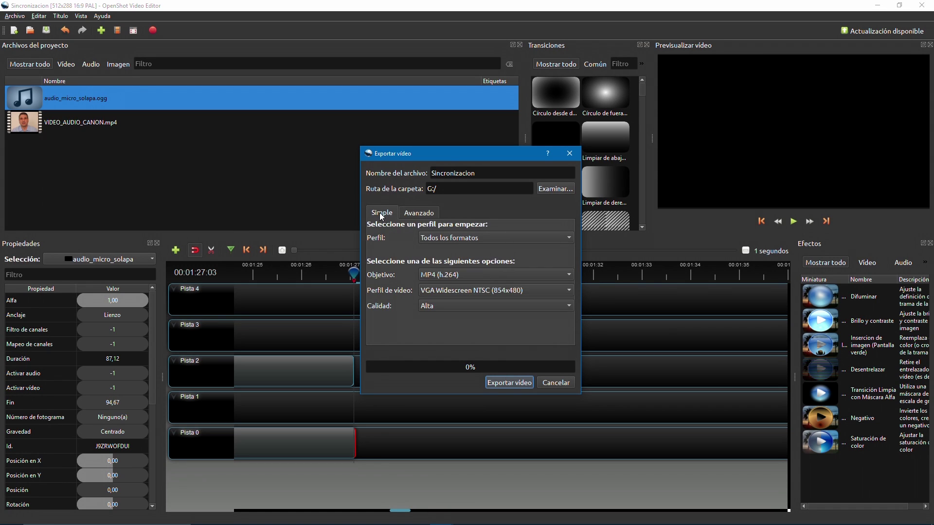
pyautogui.click(516, 381)
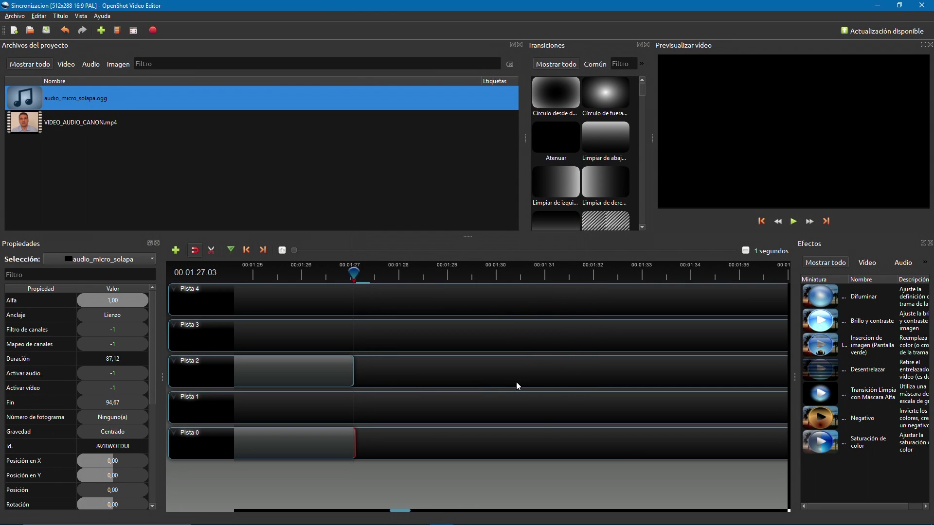
# Switch to File Explorer's VIDEO (G:) folder and play the exported Sincronizacion.mp4 and the original VIDEO_AUDIO_CANON.mp4 to compare them, pausing the original.
pyautogui.hotkey('alt', 'Tab')
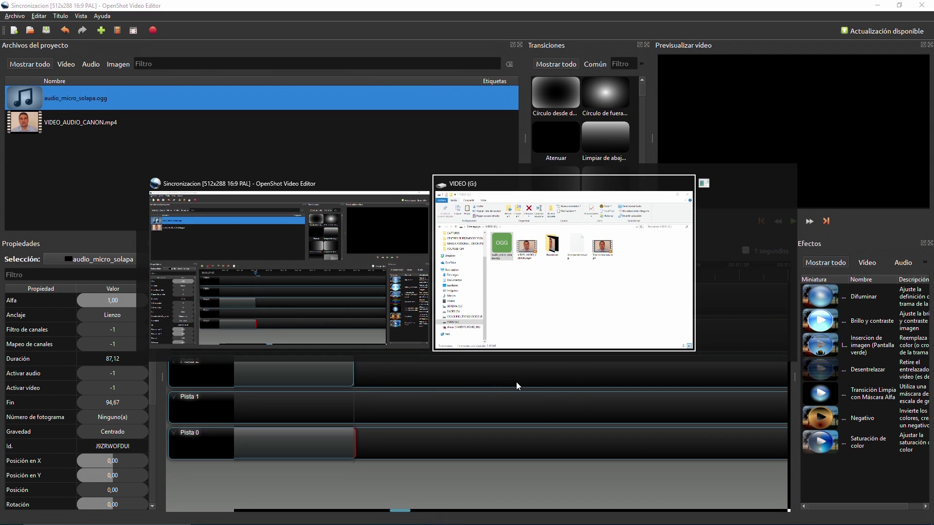
pyautogui.click(530, 341)
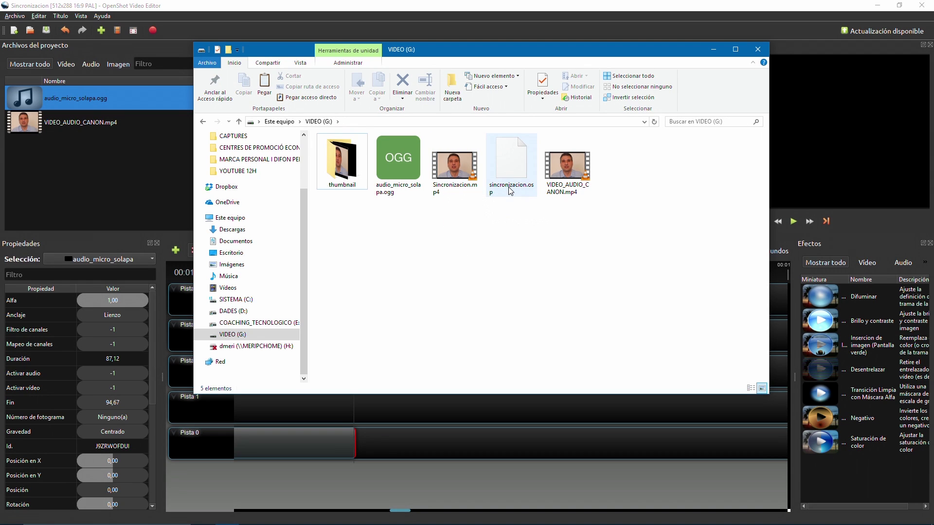
pyautogui.doubleClick(458, 176)
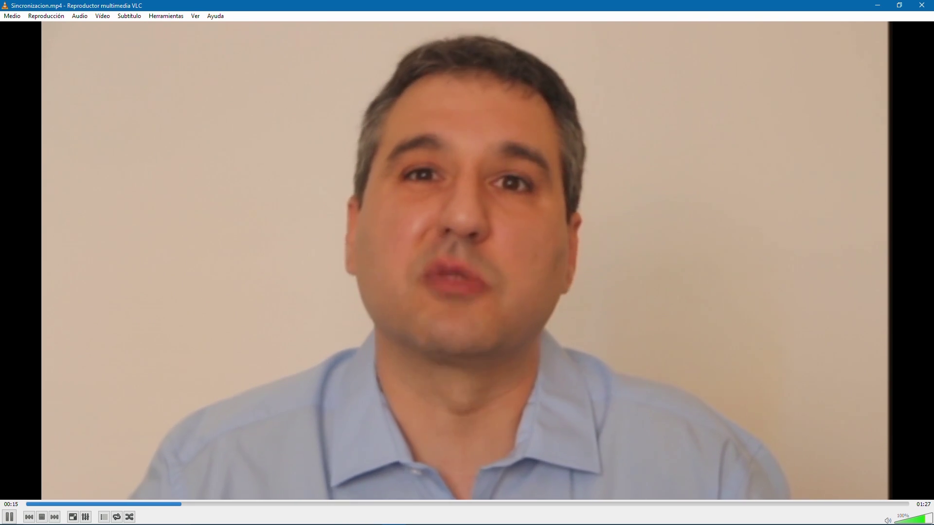
pyautogui.click(921, 6)
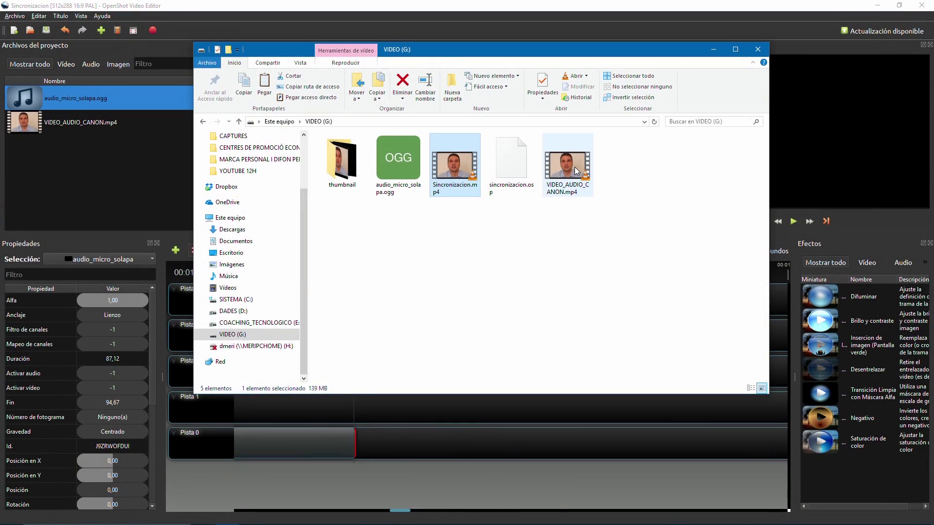
pyautogui.doubleClick(576, 171)
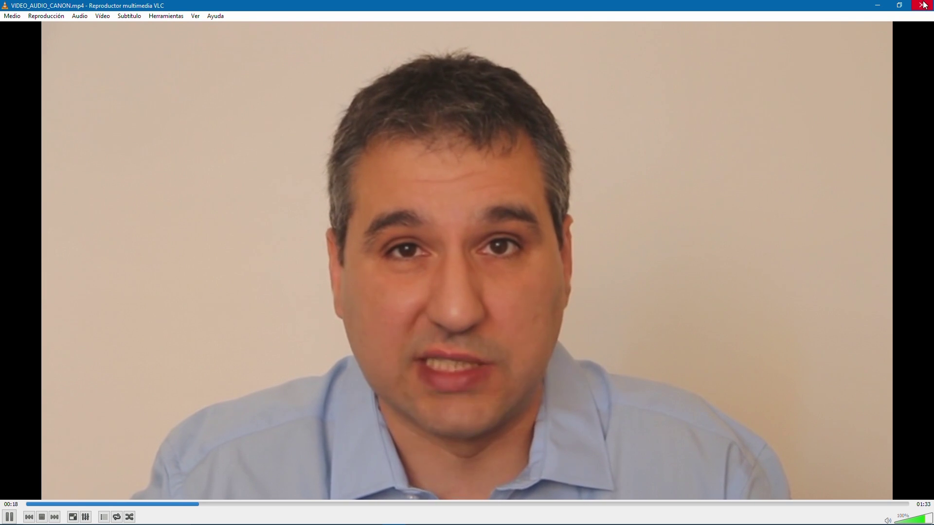
pyautogui.press('space')
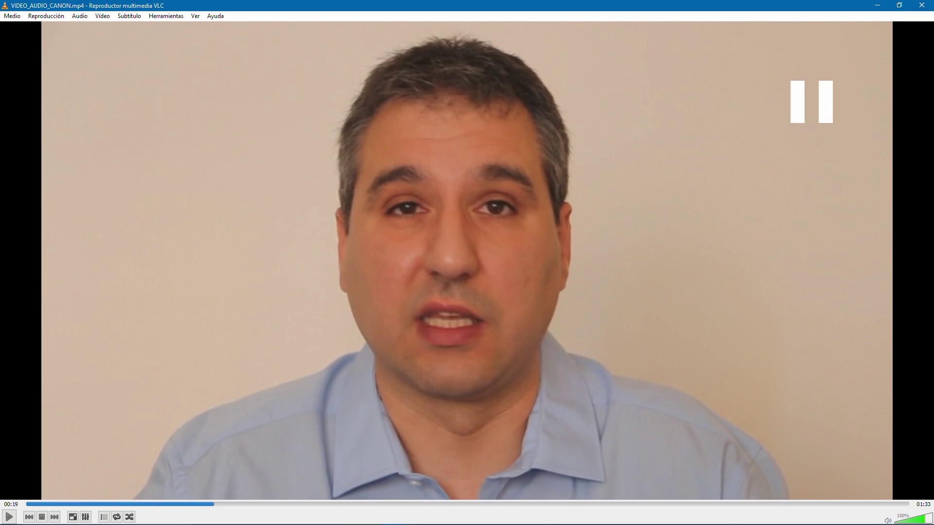